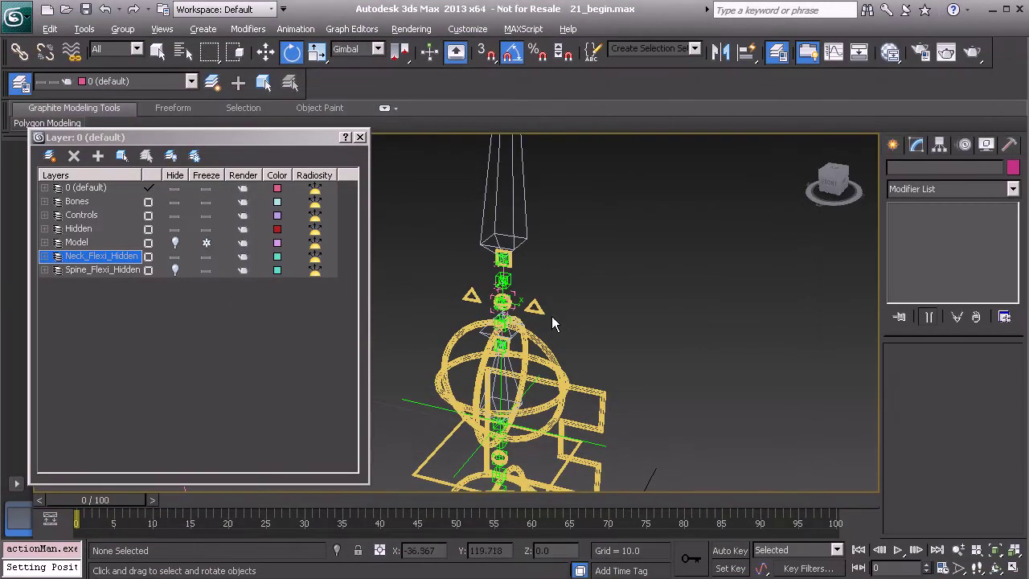
# Add an Attribute Holder modifier to the Anim_Chest01 sphere control.
pyautogui.keyDown('alt'); pyautogui.moveTo(551, 316); pyautogui.dragTo(552, 375, button='middle'); pyautogui.keyUp('alt')
pyautogui.click(569, 376)
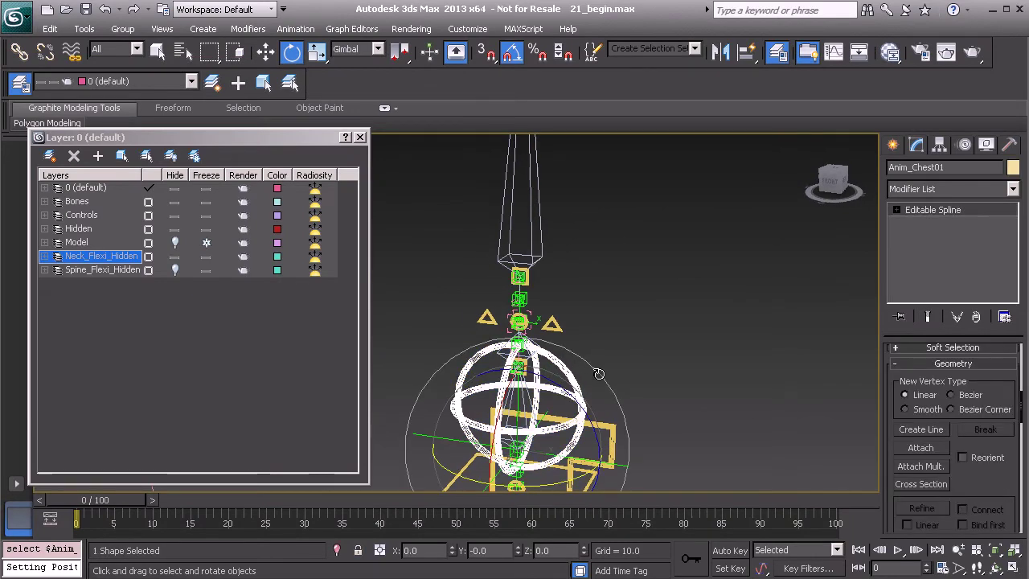
pyautogui.keyDown('alt'); pyautogui.moveTo(601, 375); pyautogui.dragTo(602, 315, button='middle'); pyautogui.keyUp('alt')
pyautogui.rightClick(623, 235)
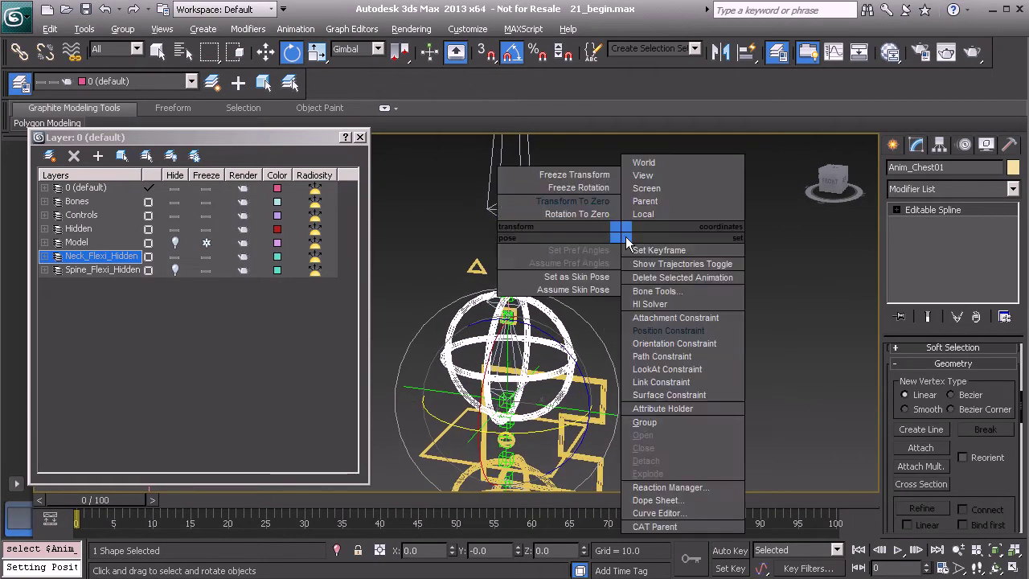
pyautogui.click(687, 408)
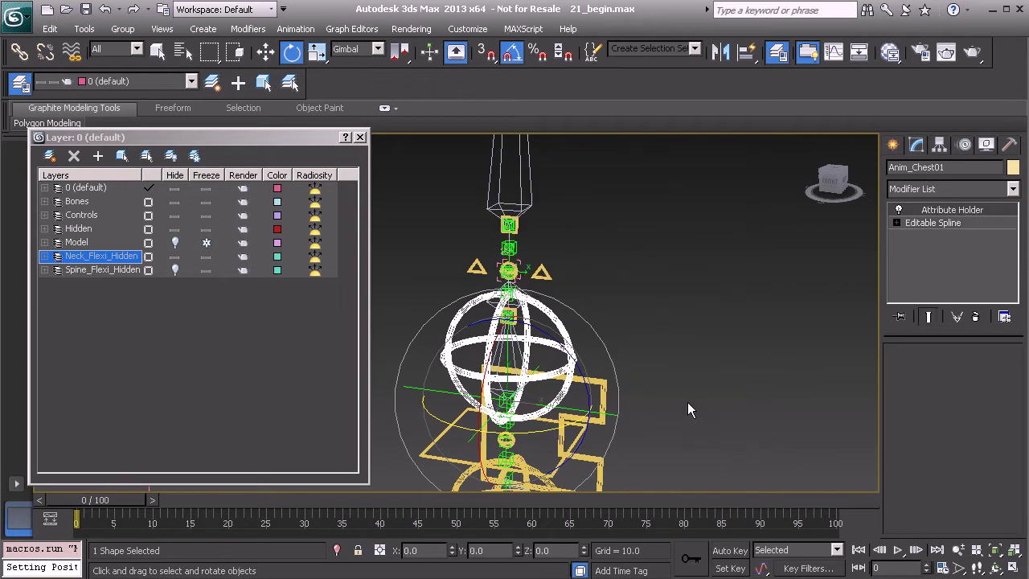
# Rename the Attribute Holder modifier to Extra_Controls.
pyautogui.rightClick(952, 208)
pyautogui.click(953, 213)
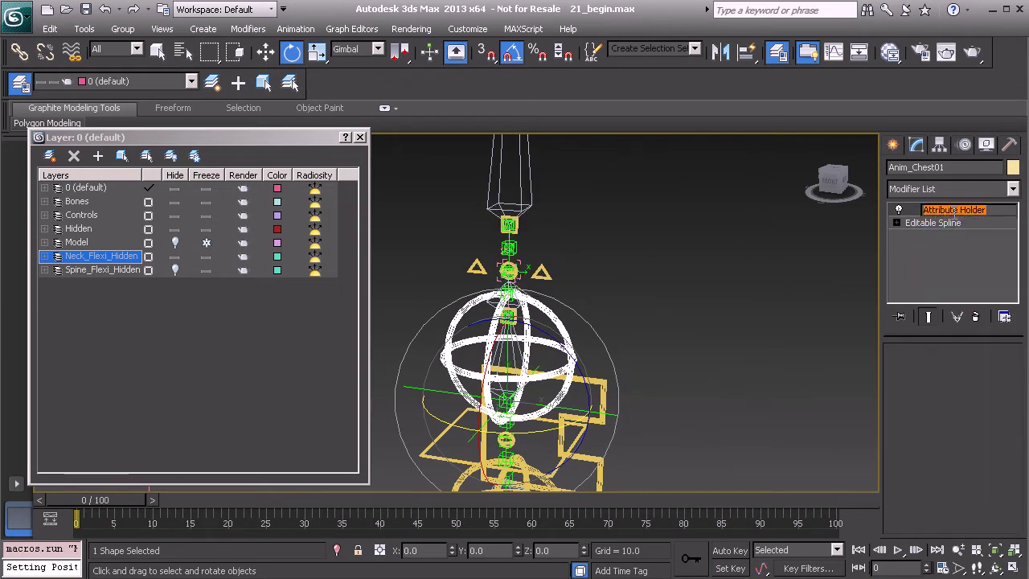
pyautogui.write('Ex')
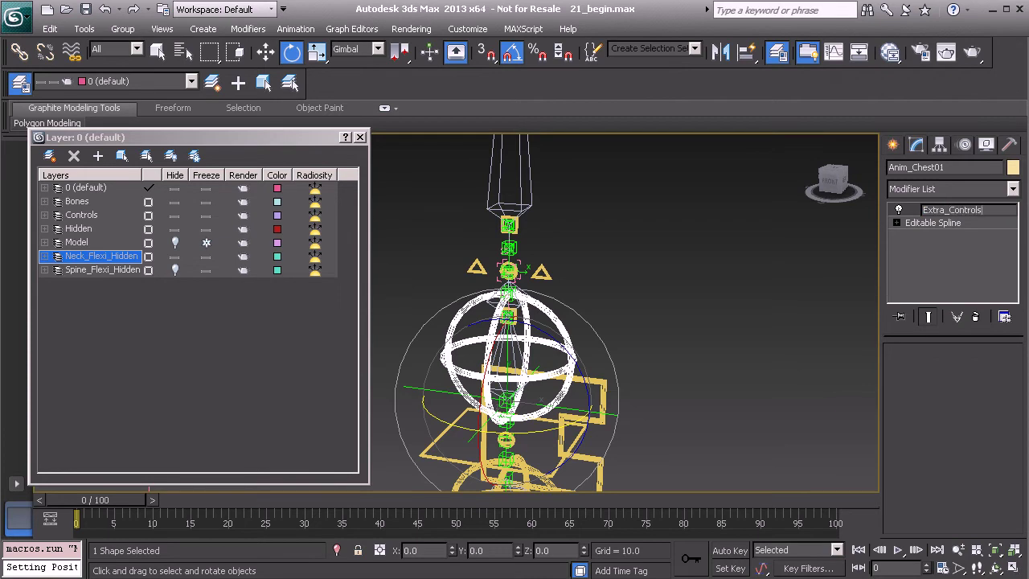
pyautogui.write('tra_Controls')
# Confirm the Extra_Controls name, then add a Boolean checkbox NeckVOL_Active, width 100, in the Parameter Editor.
pyautogui.press('Return')
pyautogui.moveTo(737, 295); pyautogui.dragTo(725, 273, button='middle')
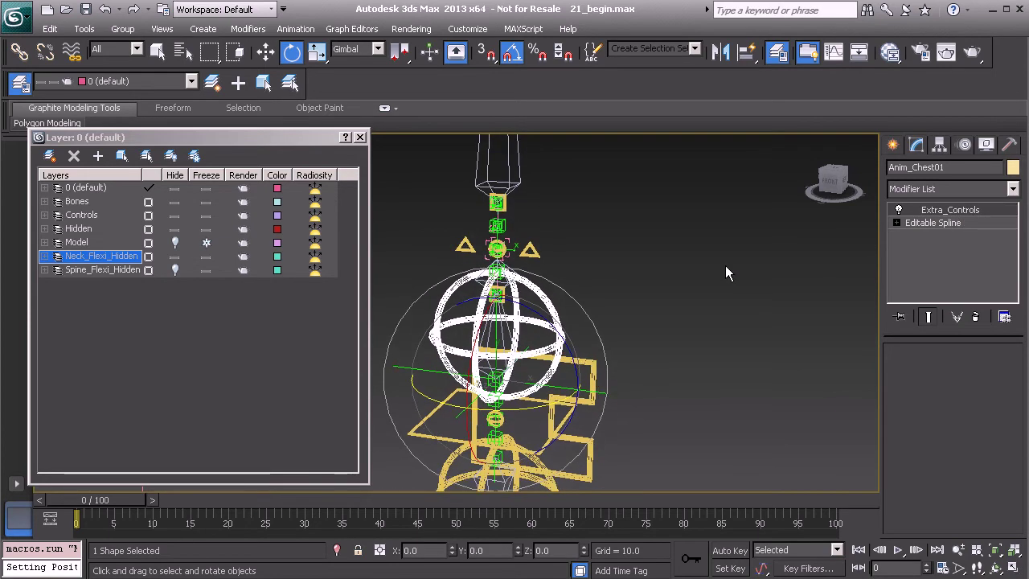
pyautogui.hotkey('alt', '1')
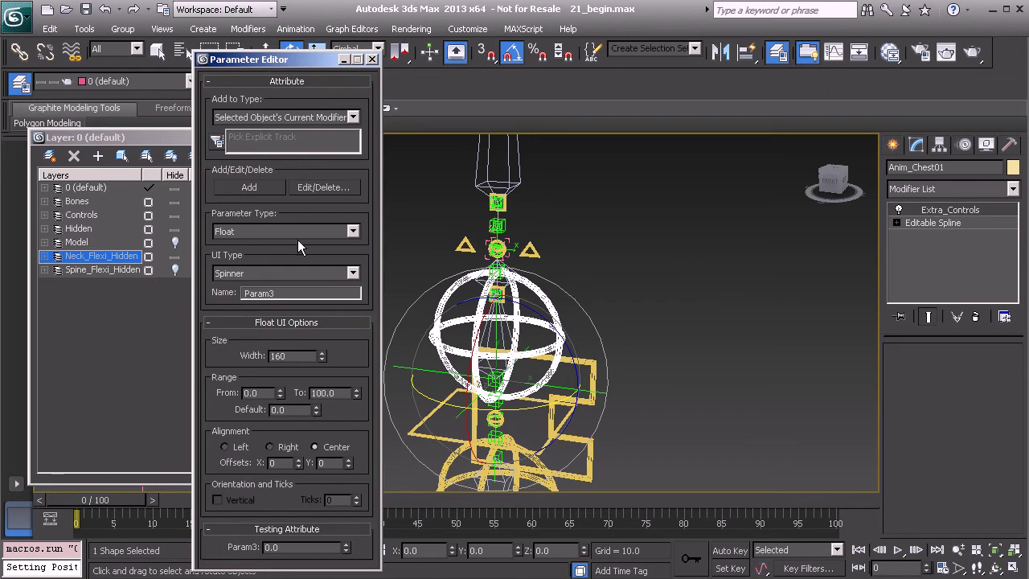
pyautogui.click(268, 232)
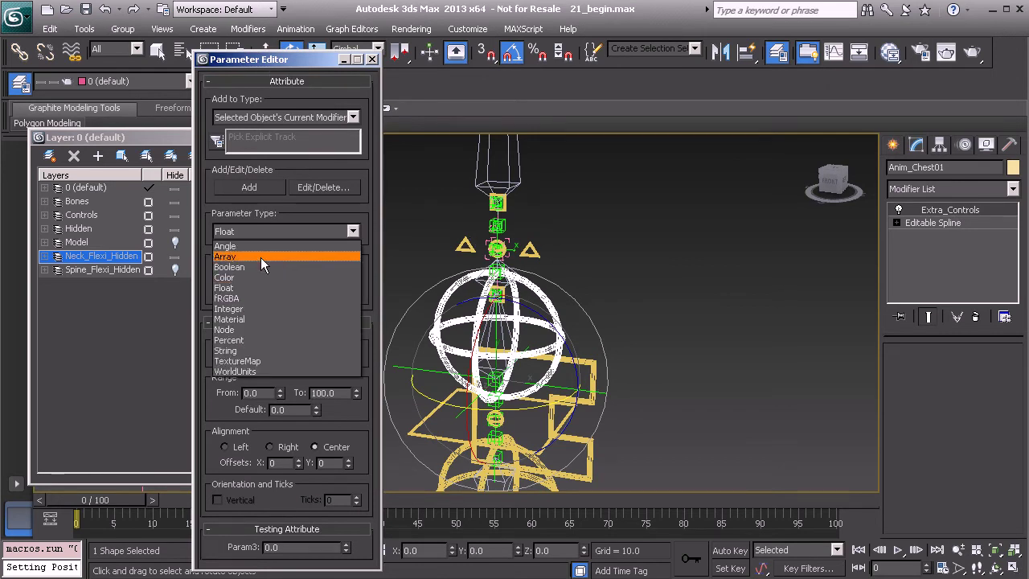
pyautogui.click(258, 265)
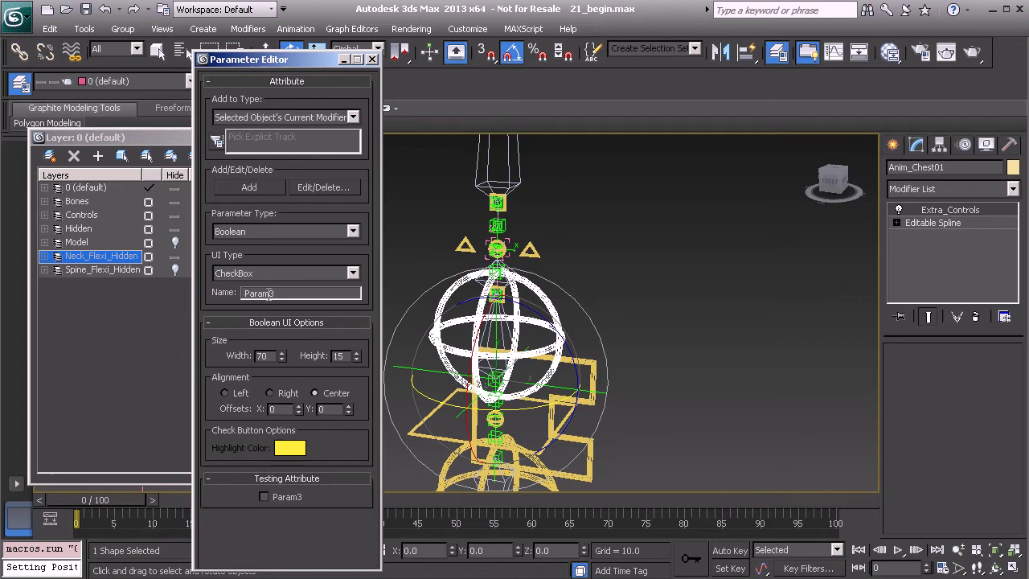
pyautogui.doubleClick(276, 292)
pyautogui.write('NeckVOL_Active')
pyautogui.press('Return')
pyautogui.write('100')
pyautogui.press('Return')
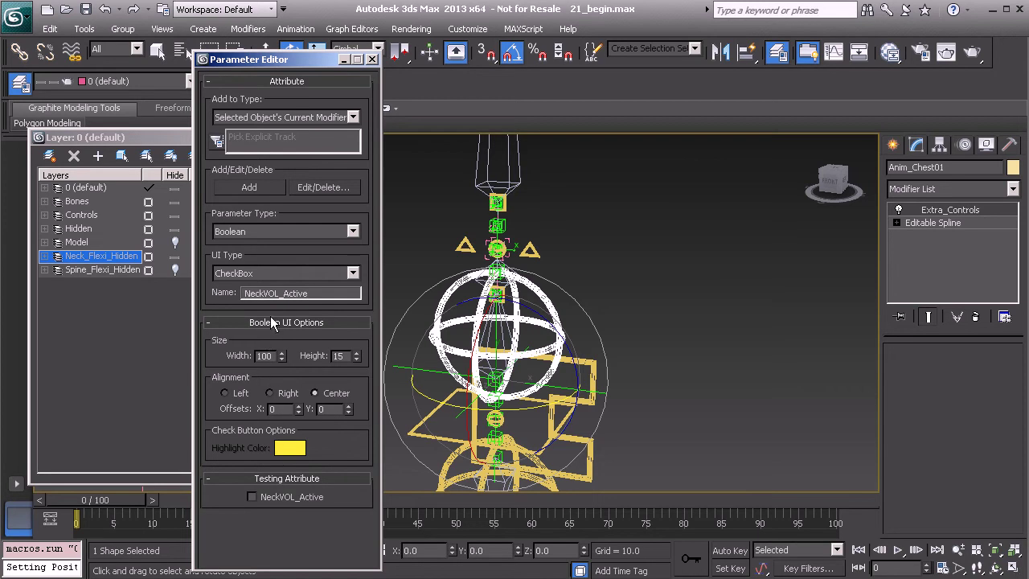
pyautogui.click(249, 188)
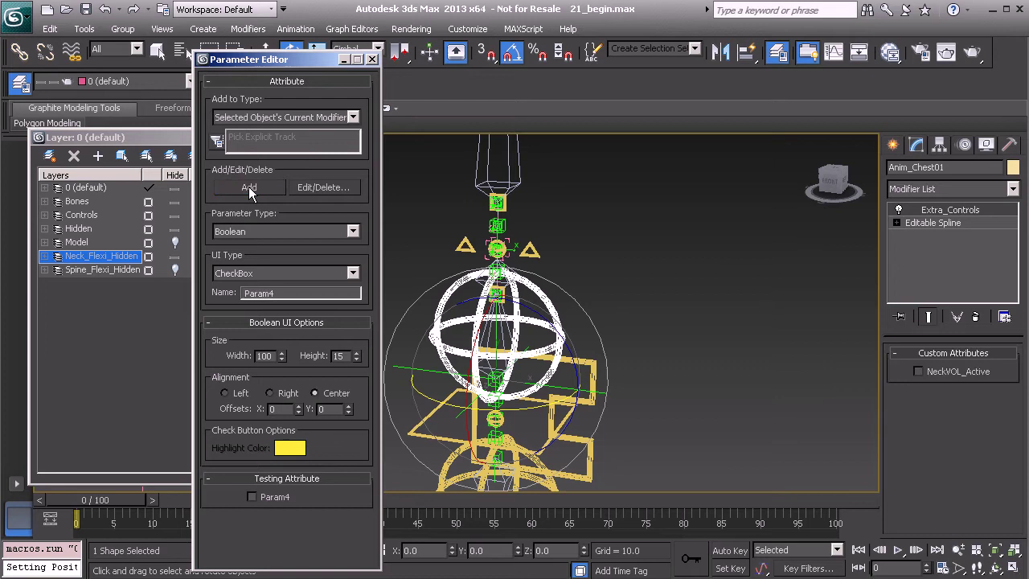
pyautogui.moveTo(678, 295); pyautogui.dragTo(608, 325, button='middle')
# Start Wire Parameters on the chest control with Extra_Controls > NeckVOL_Active as the source.
pyautogui.rightClick(586, 251)
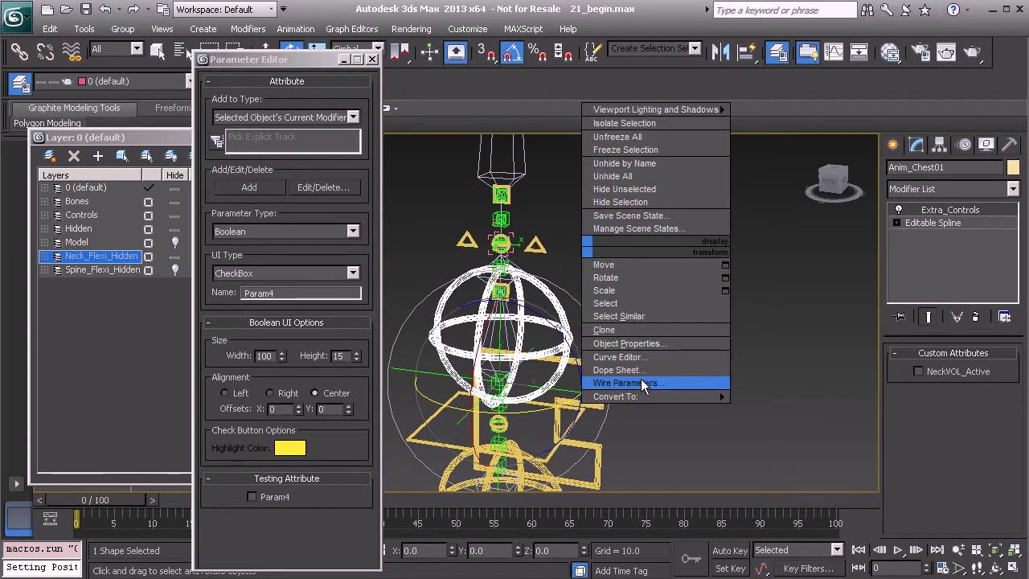
pyautogui.click(643, 385)
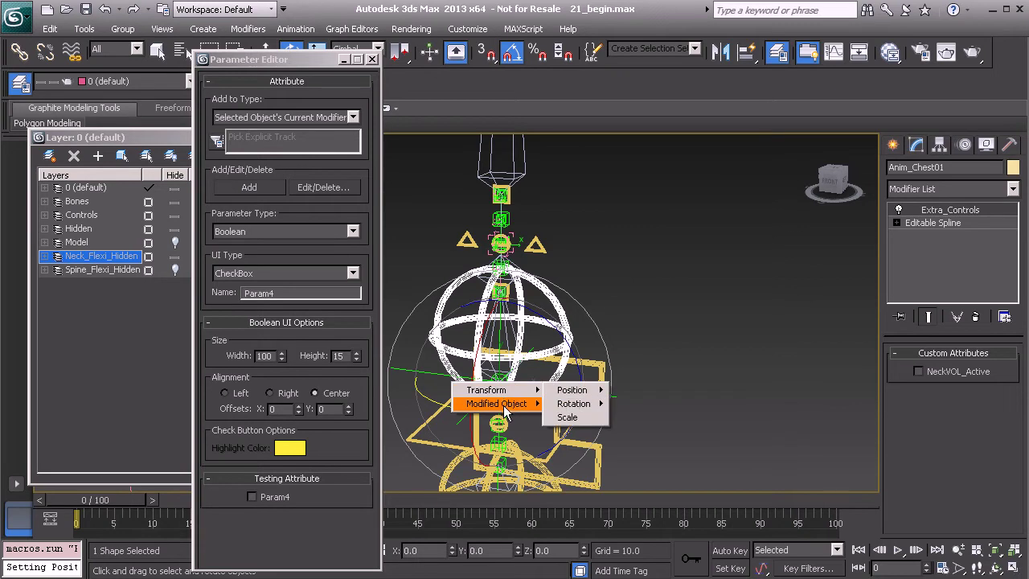
pyautogui.moveTo(498, 403)
pyautogui.moveTo(621, 407)
pyautogui.moveTo(707, 404)
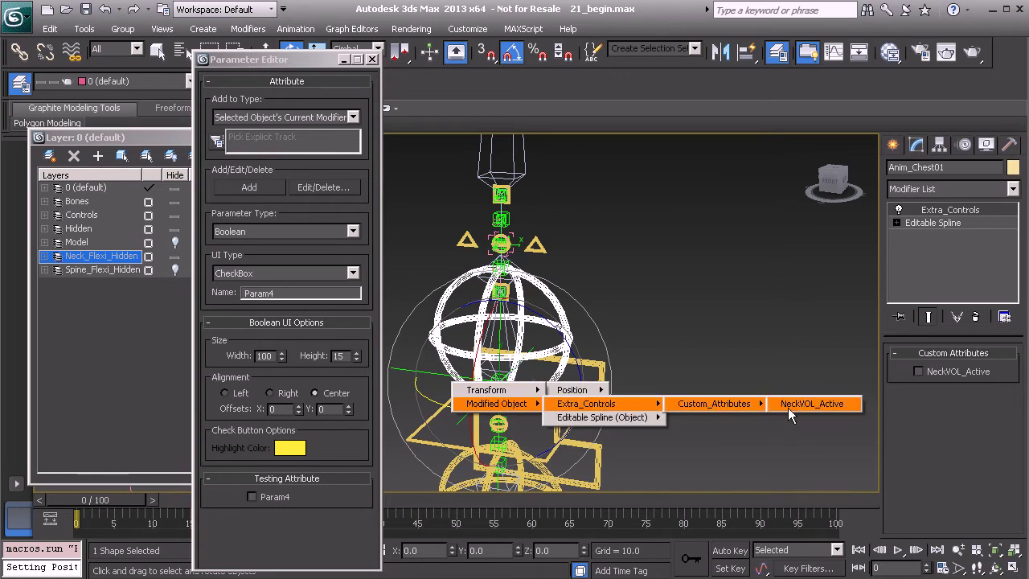
pyautogui.click(791, 407)
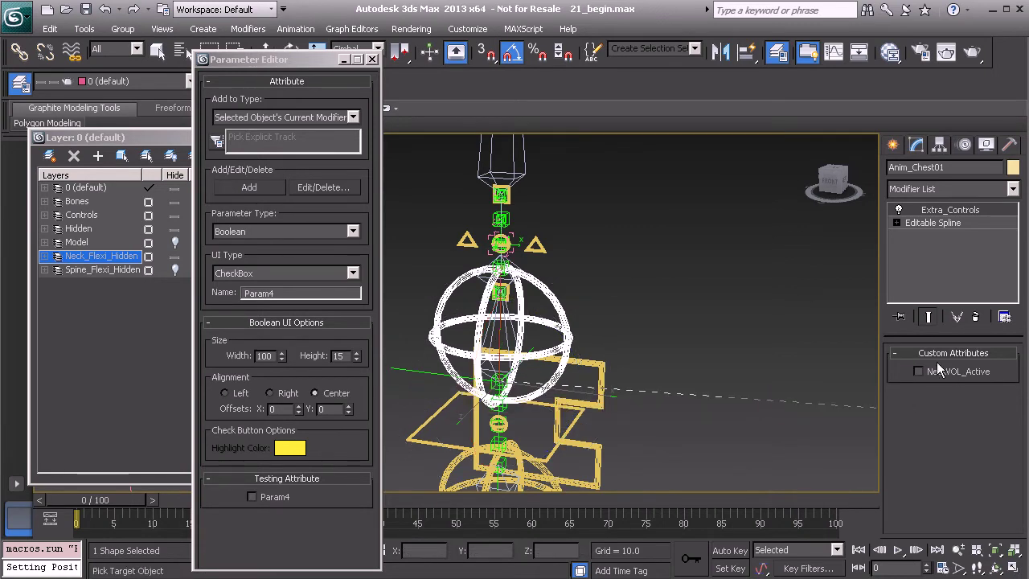
# Wire it one-way to Neck_Flexi_Cnt_Global01's Global_Volume active attribute and connect.
pyautogui.click(542, 252)
pyautogui.moveTo(556, 257)
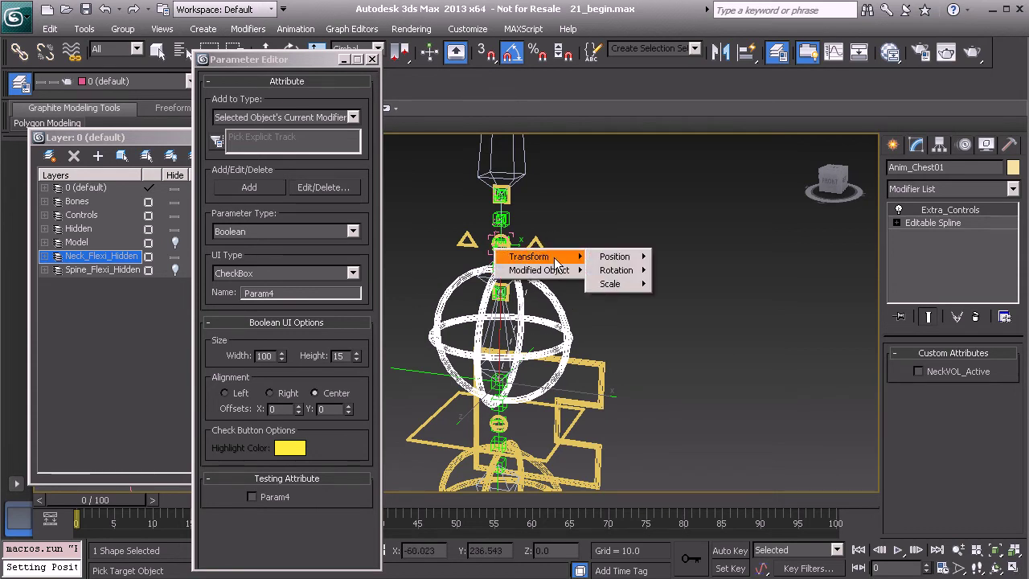
pyautogui.moveTo(597, 264)
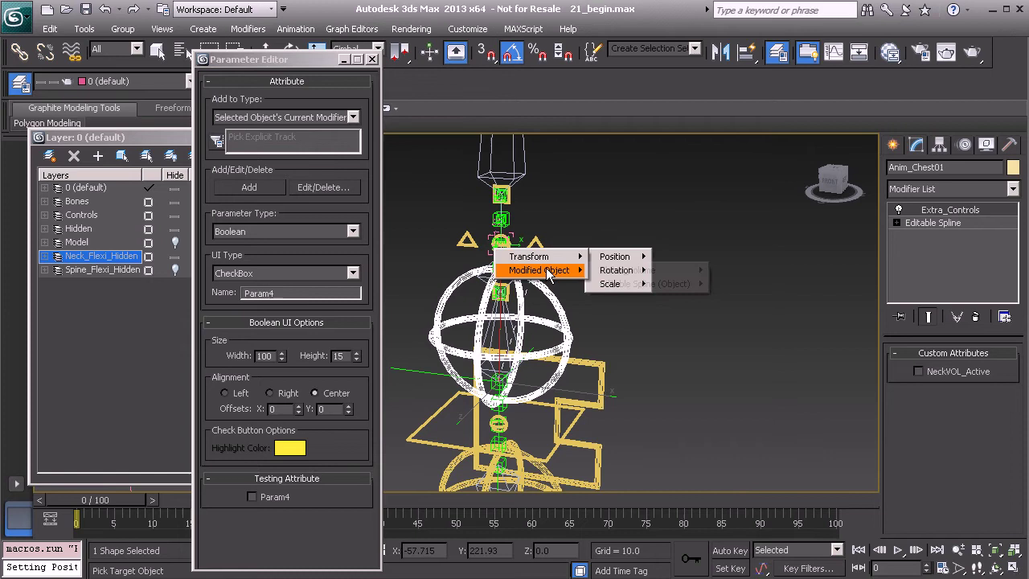
pyautogui.moveTo(659, 271)
pyautogui.moveTo(769, 270)
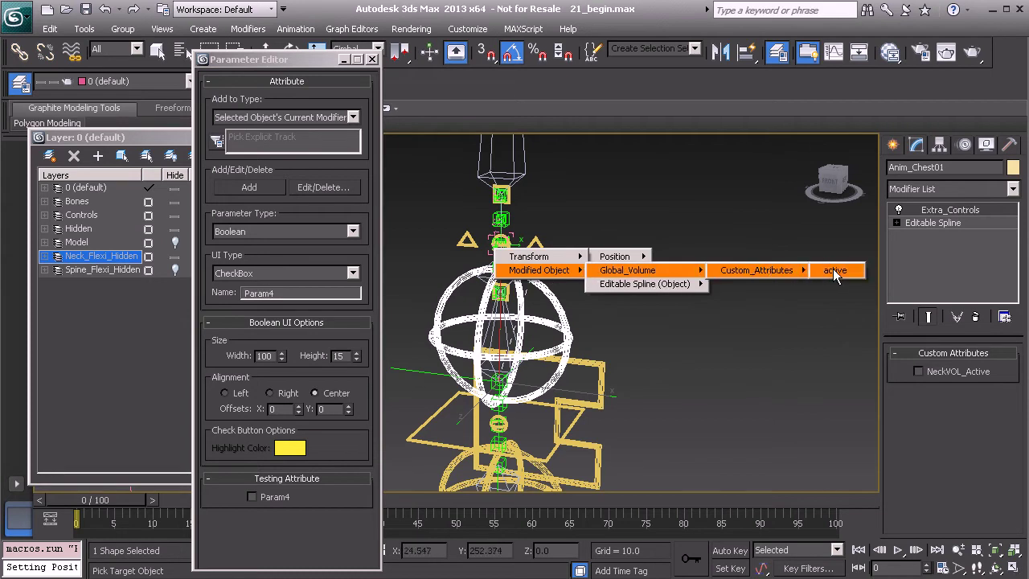
pyautogui.click(833, 271)
pyautogui.click(443, 254)
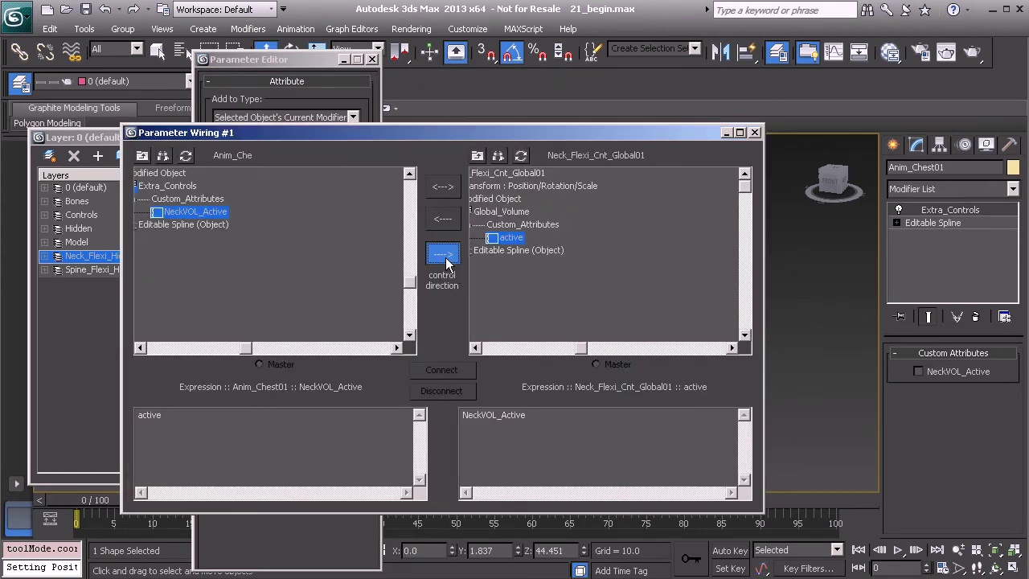
pyautogui.click(444, 370)
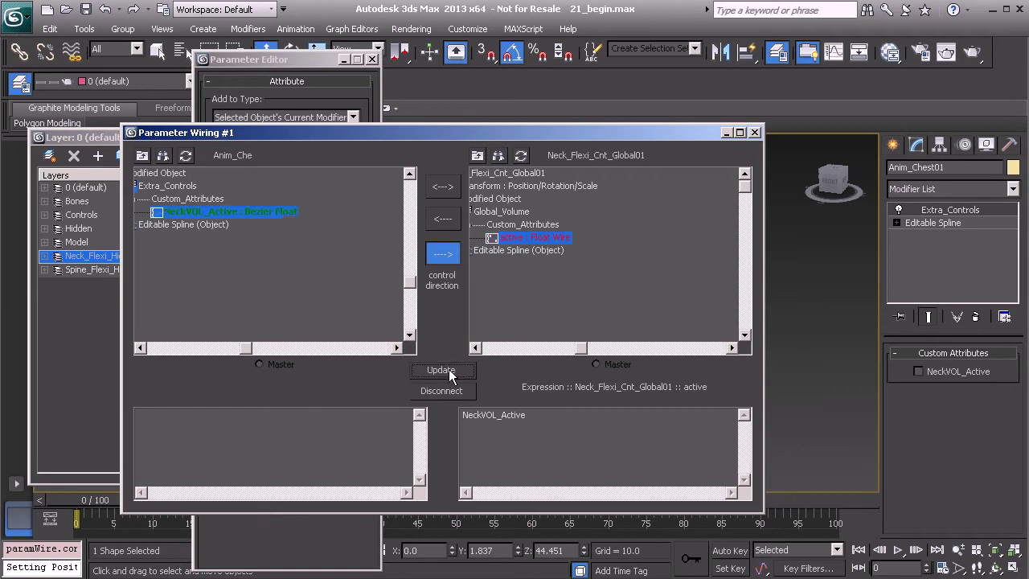
pyautogui.click(756, 133)
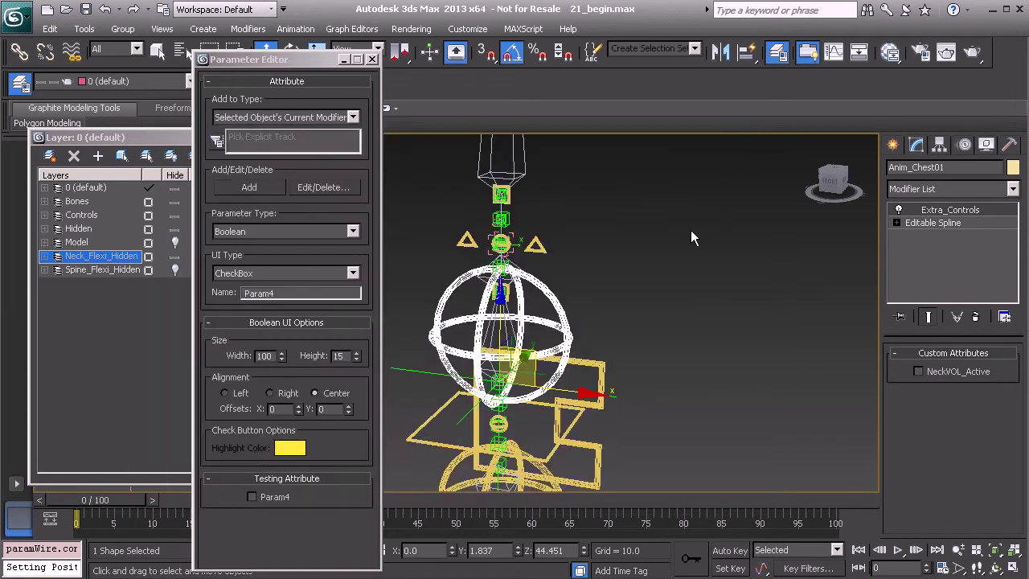
# Select the small Neck_Flexi_BnDrv_D01 helper in the neck rig.
pyautogui.moveTo(591, 267); pyautogui.dragTo(591, 302, button='middle')
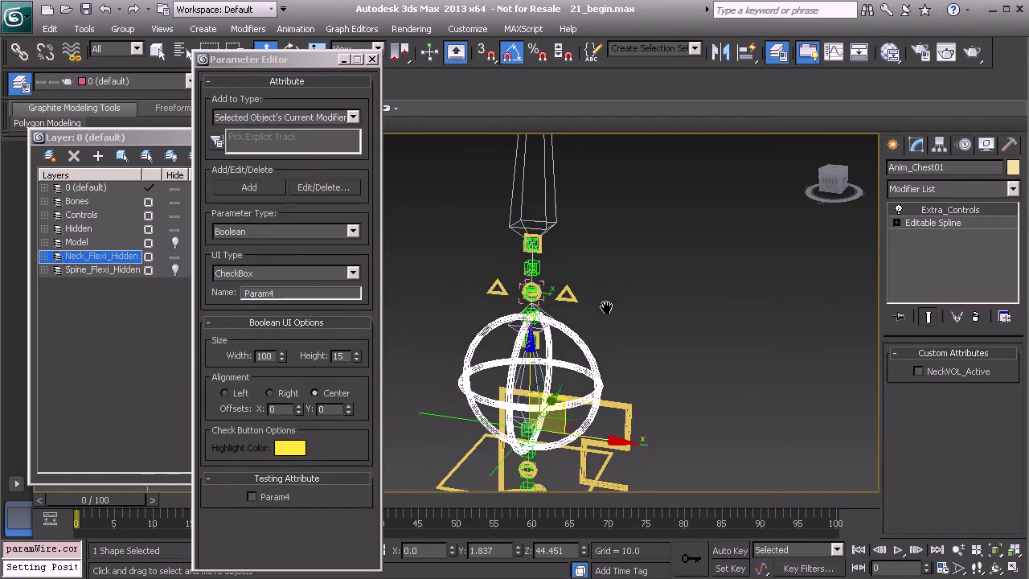
pyautogui.scroll(2, 591, 301)
pyautogui.scroll(3, 453, 312)
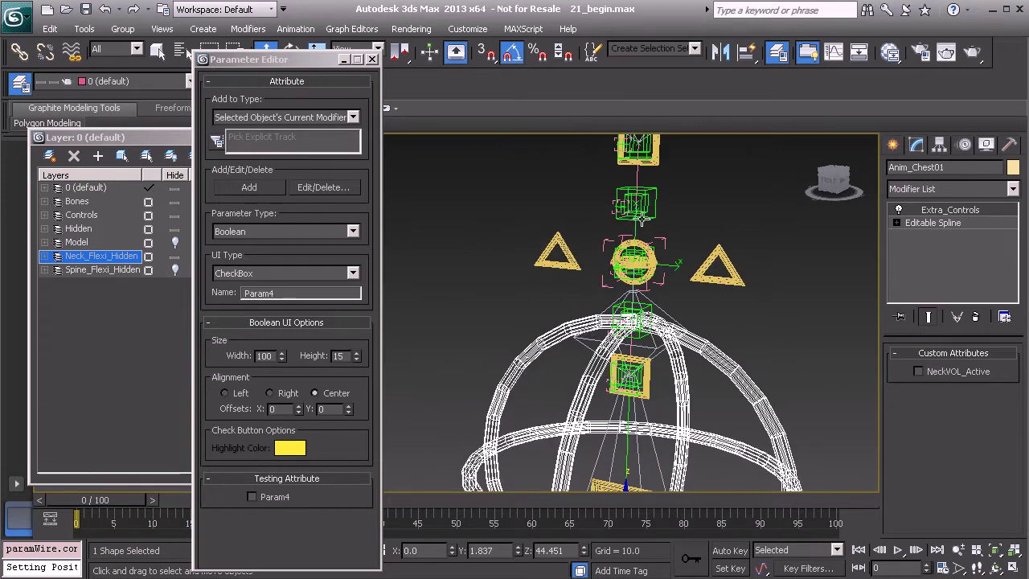
pyautogui.moveTo(641, 208); pyautogui.dragTo(513, 244, button='middle')
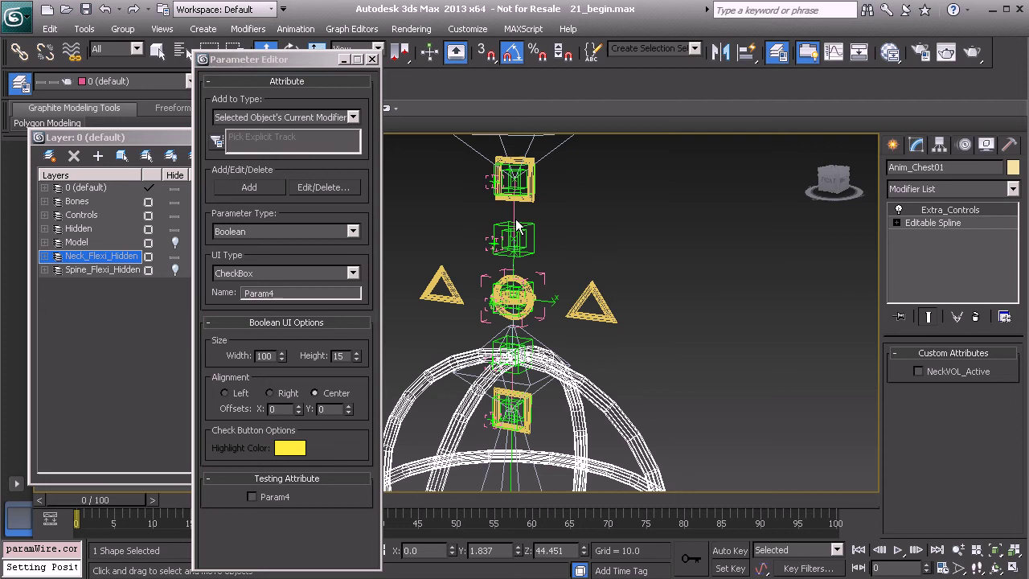
pyautogui.scroll(1, 543, 287)
pyautogui.scroll(1, 553, 269)
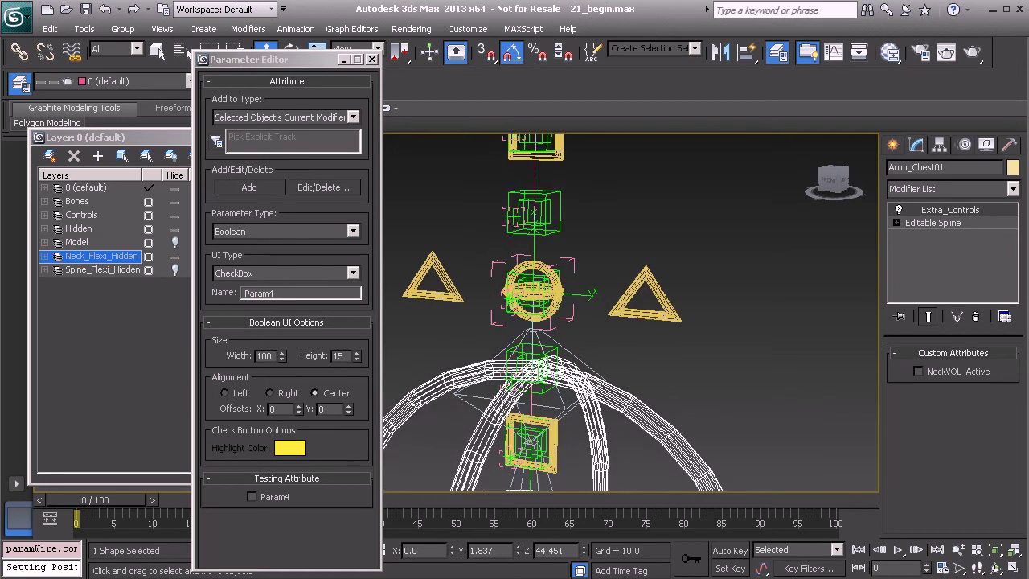
pyautogui.click(558, 191)
pyautogui.scroll(2, 558, 190)
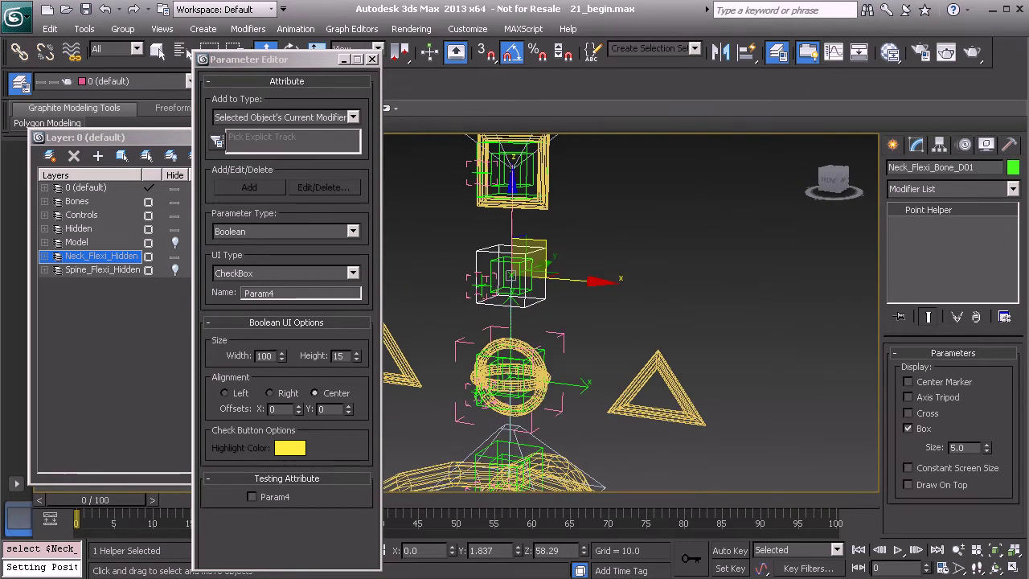
pyautogui.click(516, 261)
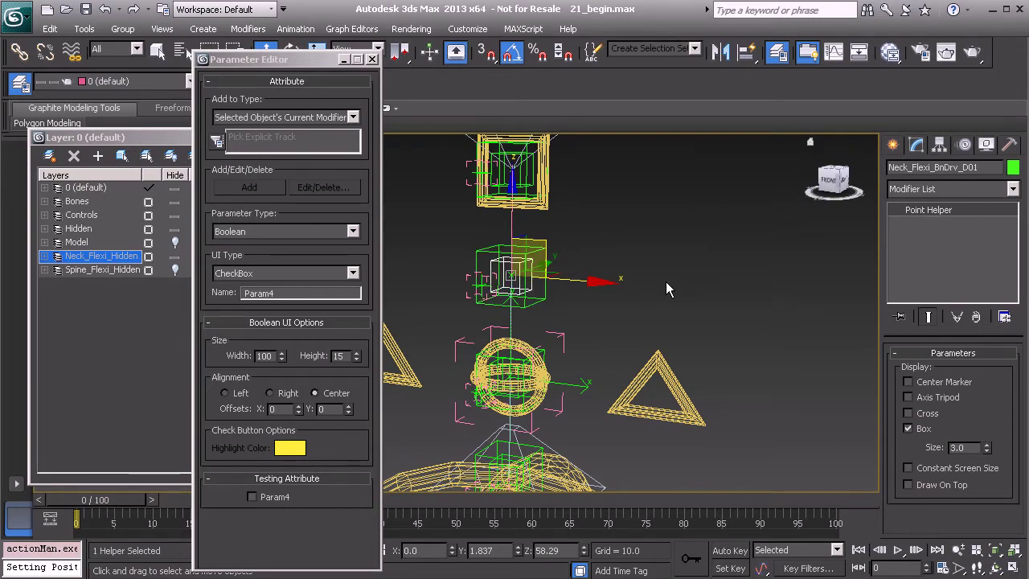
pyautogui.moveTo(666, 281); pyautogui.dragTo(610, 278, button='middle')
# Close the Parameter Editor and expand ScaleXYZ in the Motion panel to reach X Scale.
pyautogui.click(964, 145)
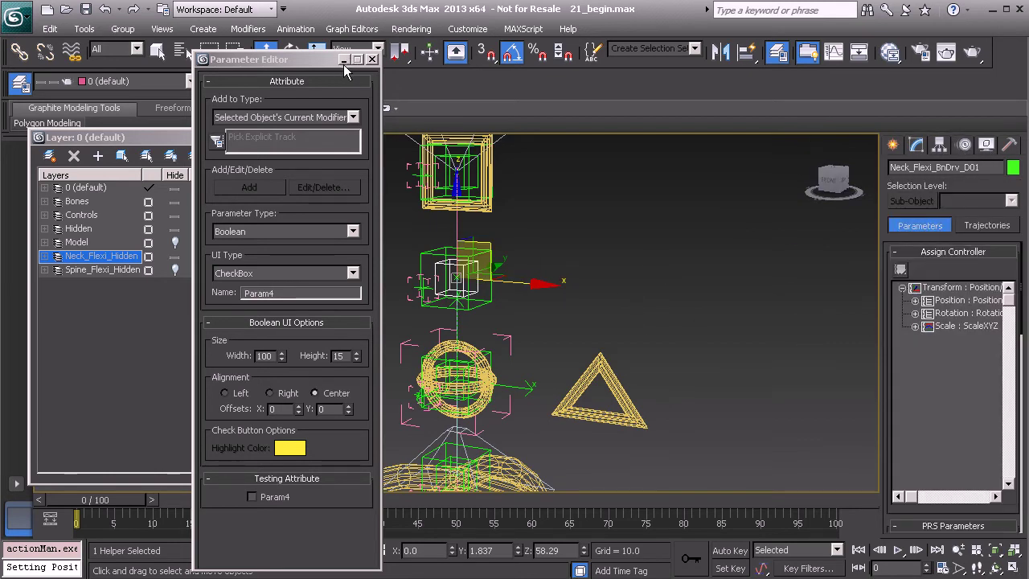
pyautogui.click(372, 59)
pyautogui.scroll(5, 563, 257)
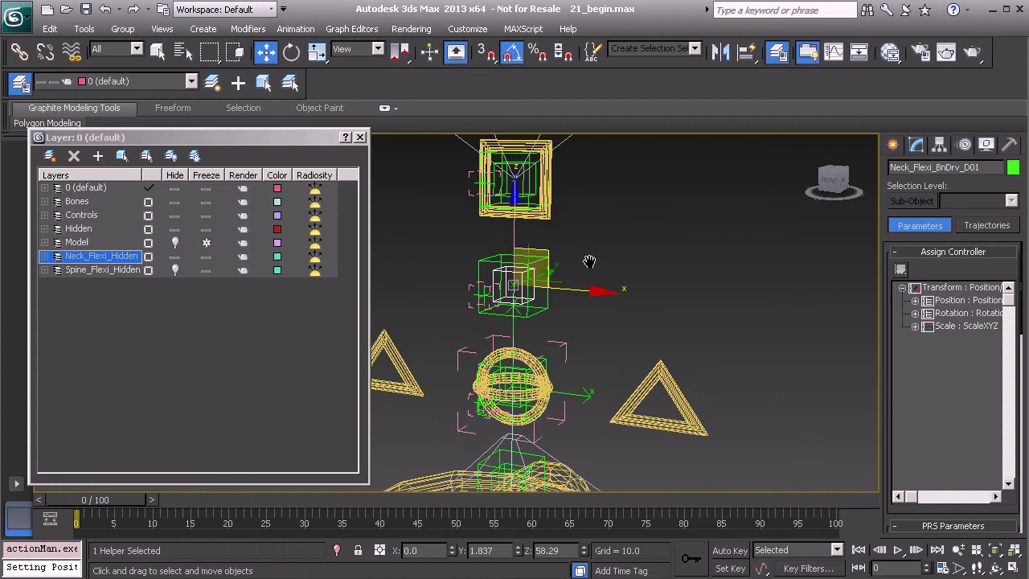
pyautogui.moveTo(661, 265); pyautogui.dragTo(612, 284, button='middle')
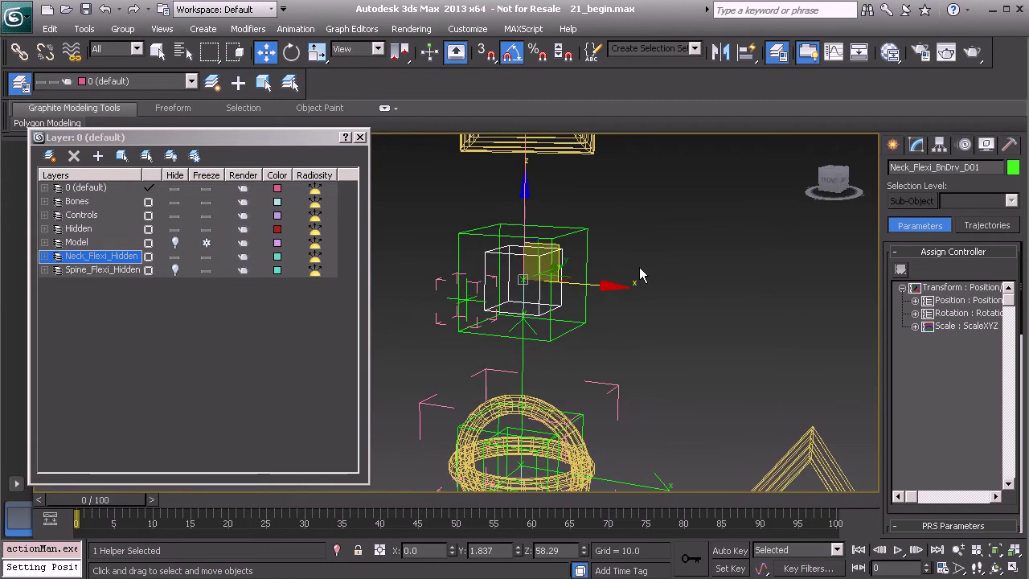
pyautogui.click(915, 325)
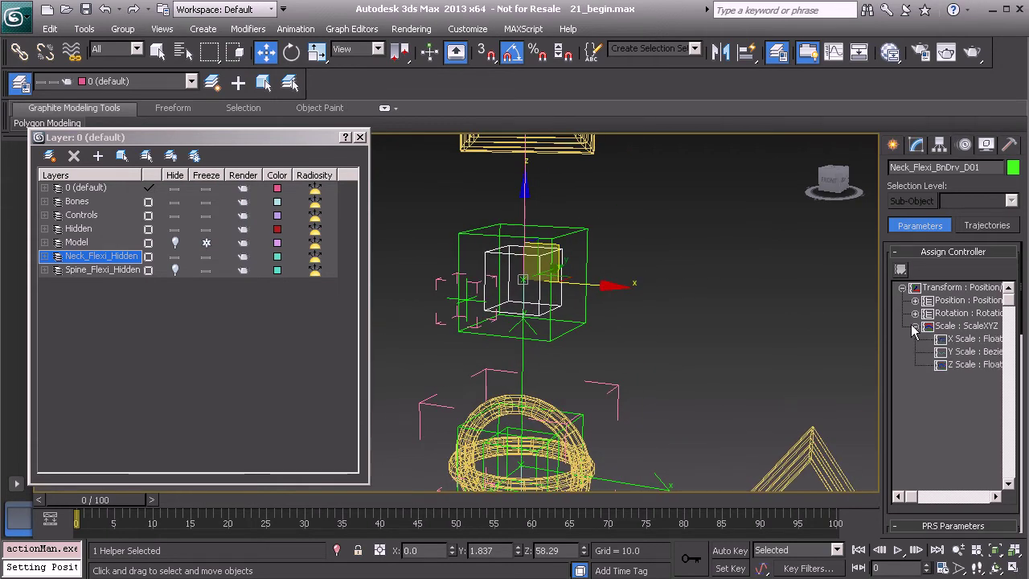
pyautogui.click(963, 342)
pyautogui.rightClick(963, 341)
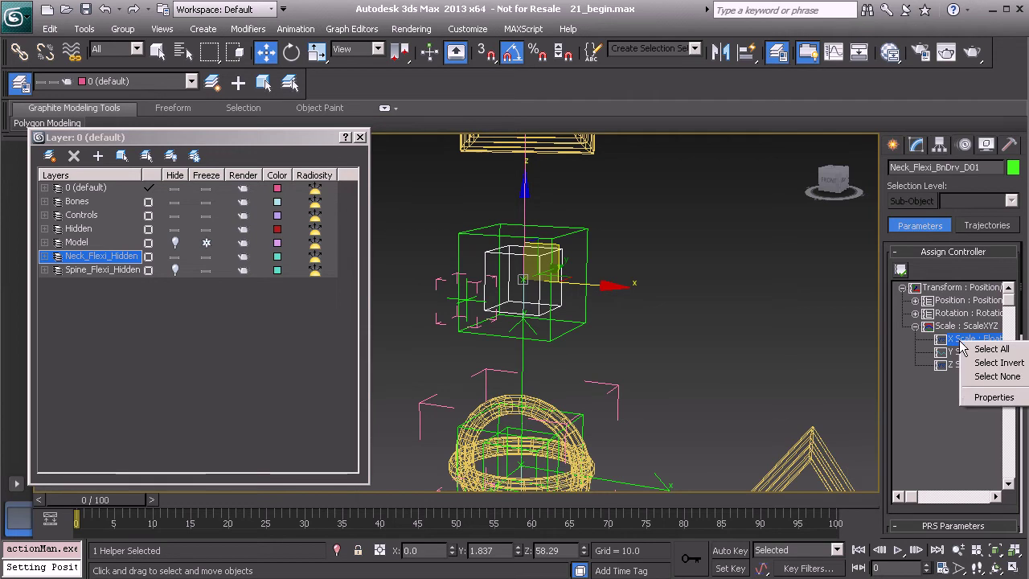
# In the X Scale Expression Controller, select the global variable and browse for a new controller.
pyautogui.click(991, 398)
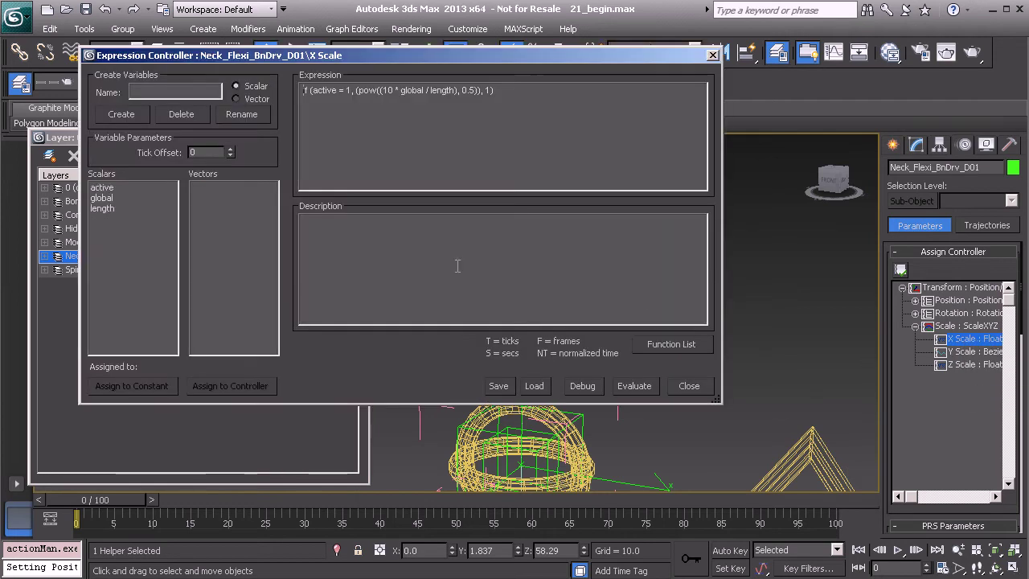
pyautogui.click(105, 199)
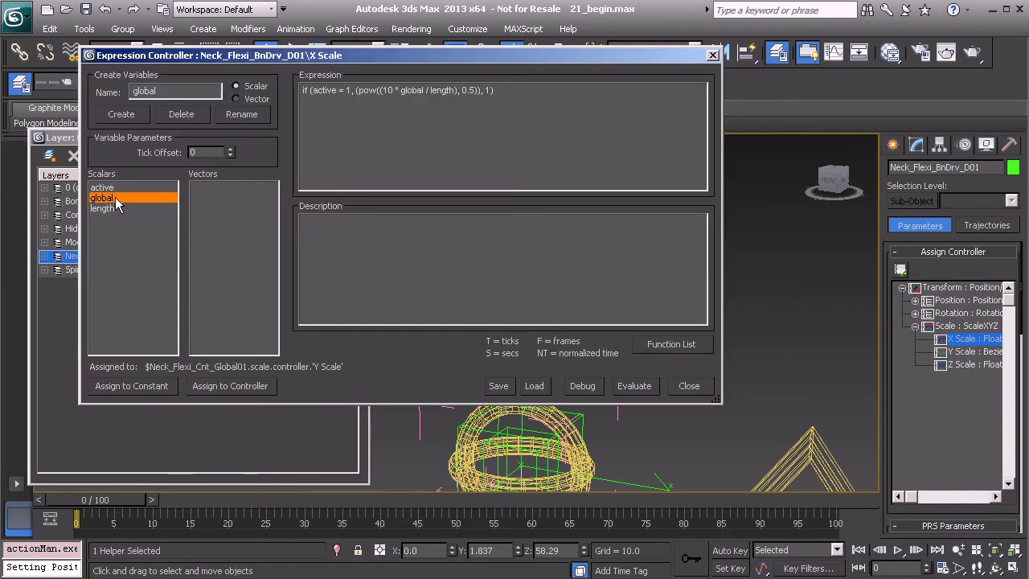
pyautogui.click(251, 385)
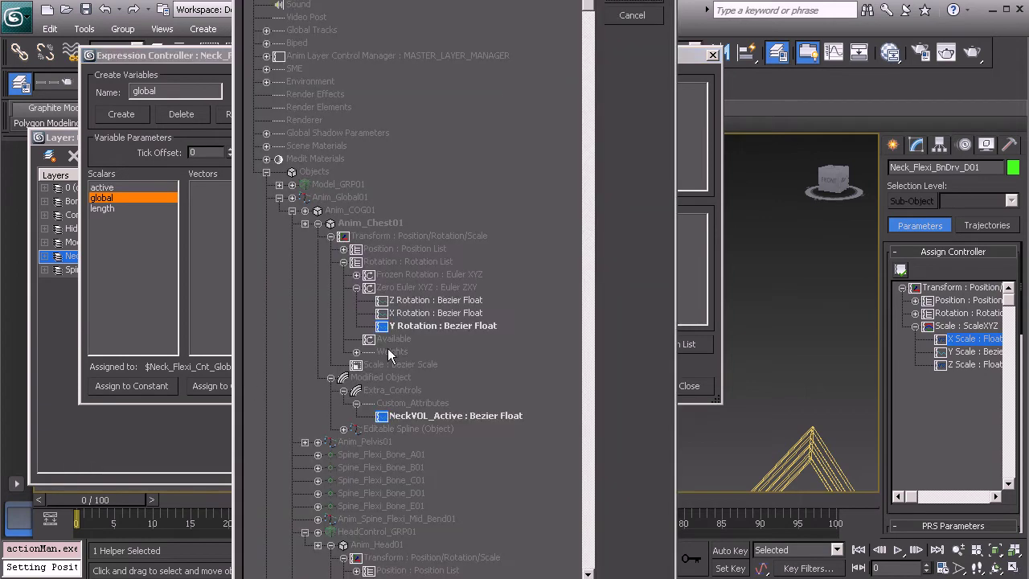
pyautogui.click(304, 211)
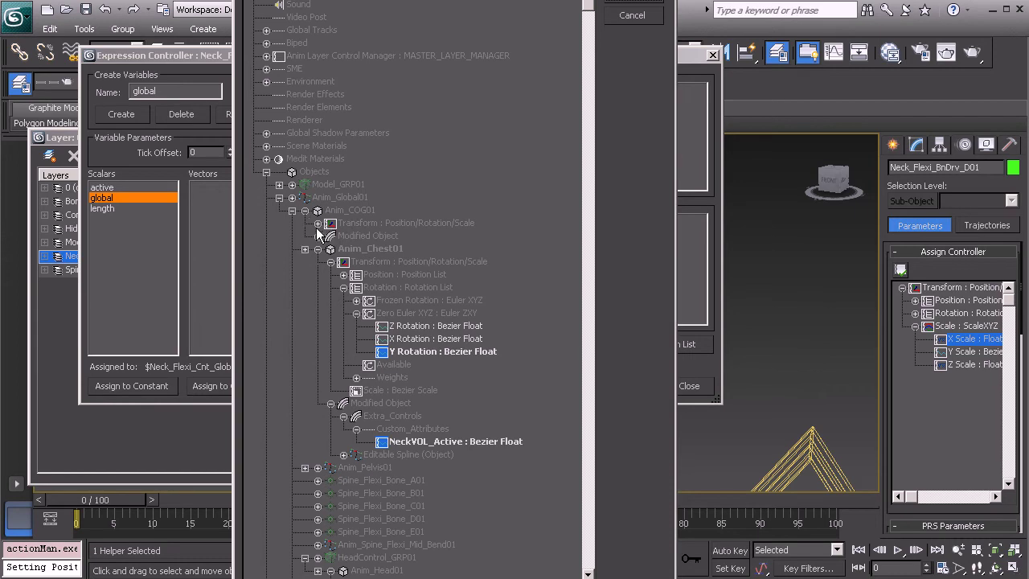
pyautogui.click(318, 223)
pyautogui.click(318, 223)
pyautogui.click(293, 210)
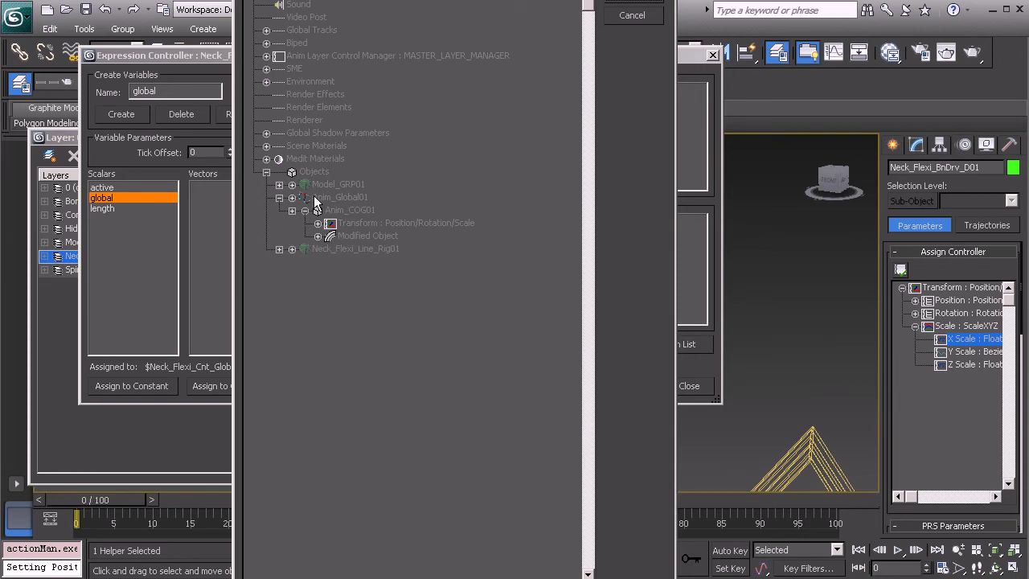
# Assign Anim_Global01's Scale > Y Scale track as the global variable's controller.
pyautogui.click(292, 197)
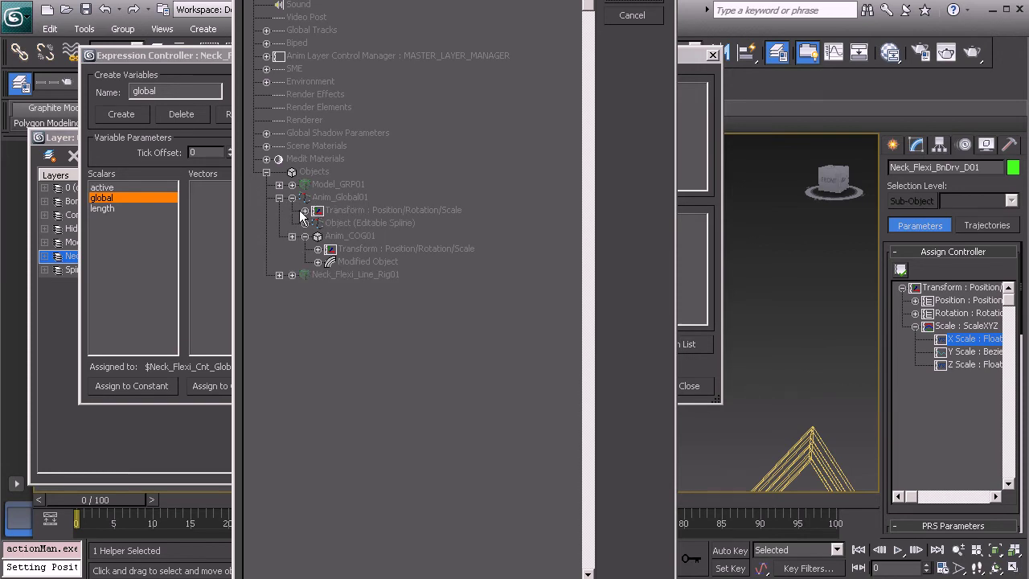
pyautogui.click(305, 210)
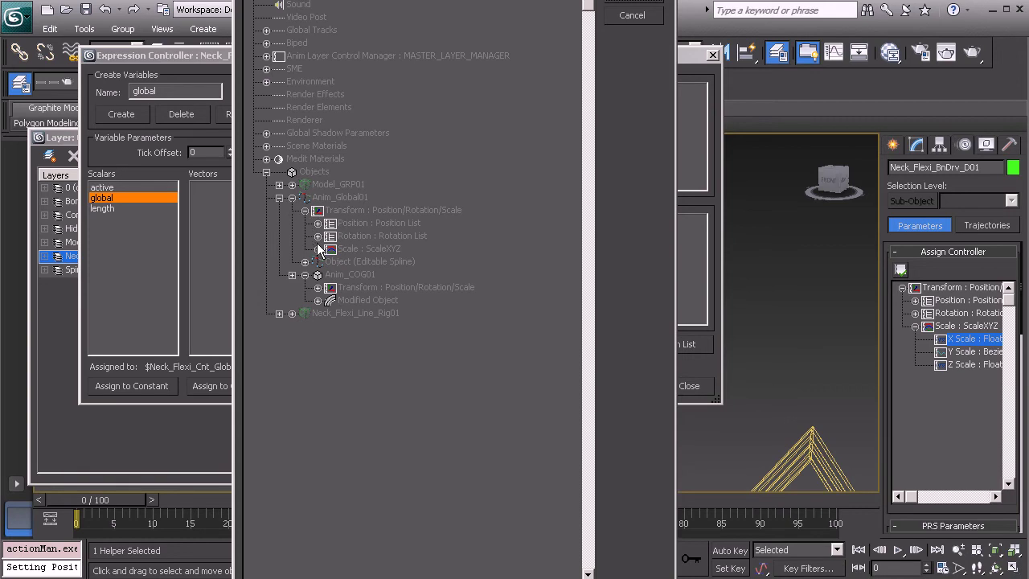
pyautogui.click(318, 248)
pyautogui.click(366, 274)
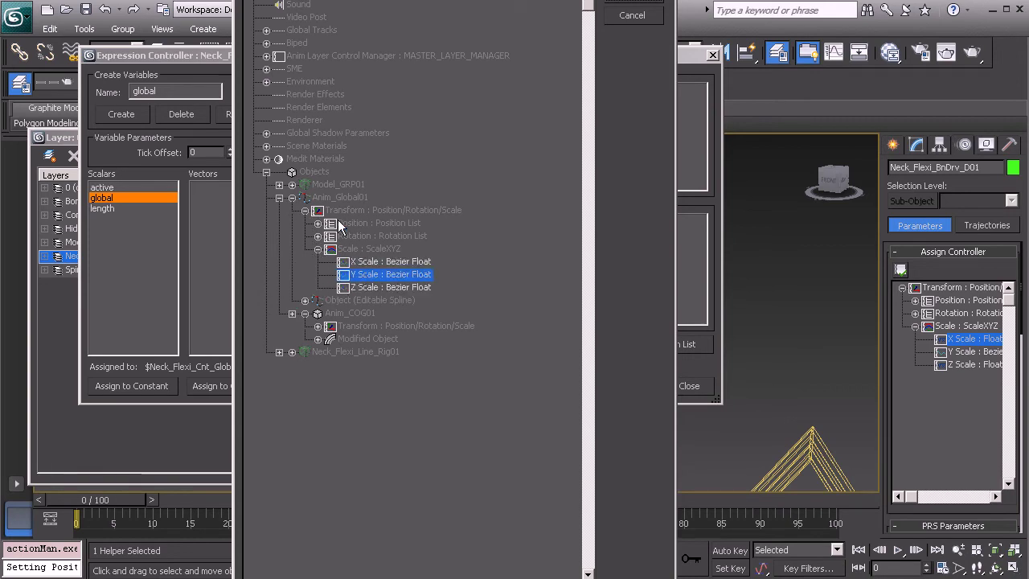
pyautogui.click(637, 4)
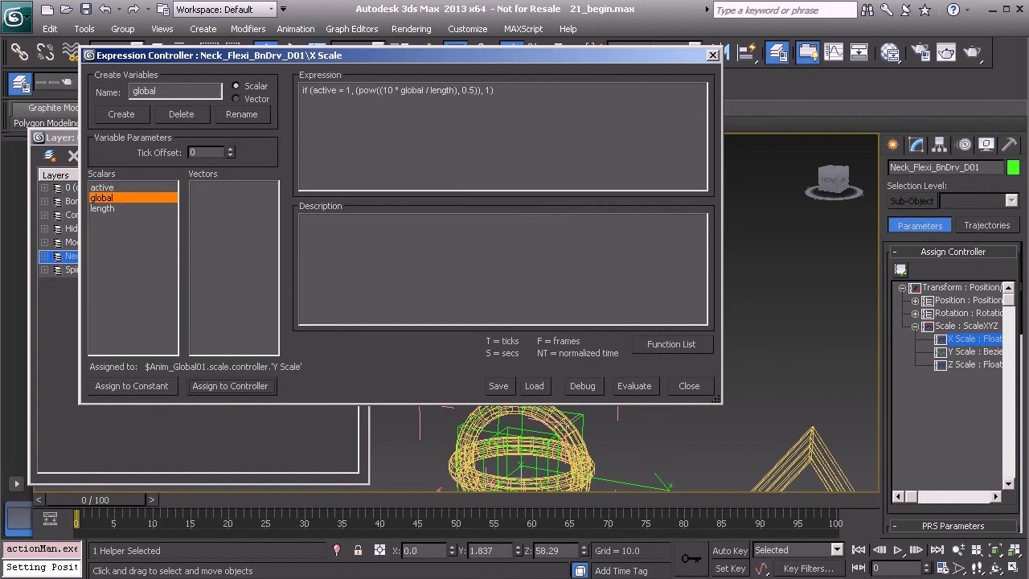
pyautogui.click(582, 387)
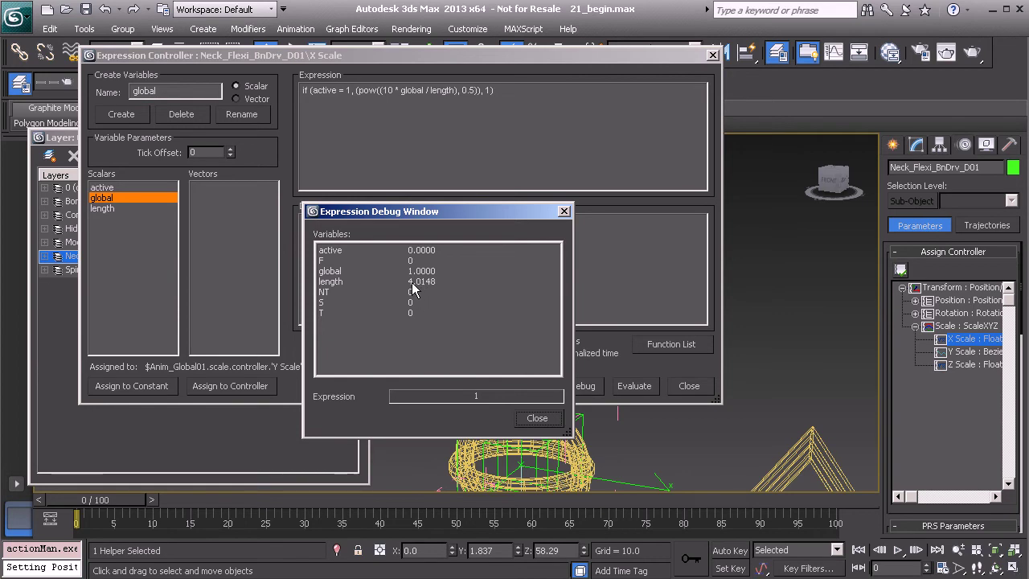
pyautogui.click(564, 211)
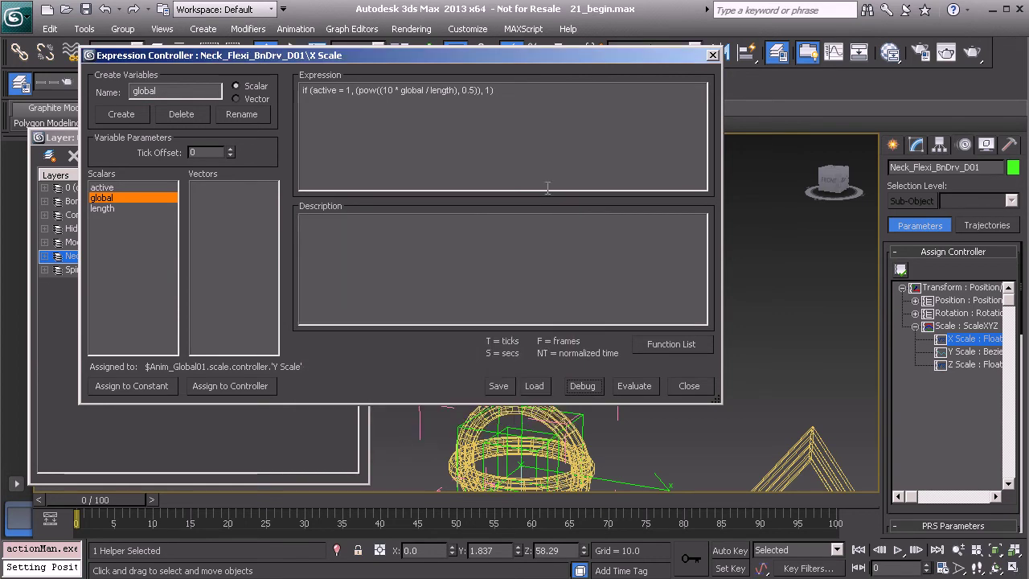
# Replace the expression multiplier 10 with 4.0148 and evaluate it.
pyautogui.doubleClick(388, 90)
pyautogui.write('4')
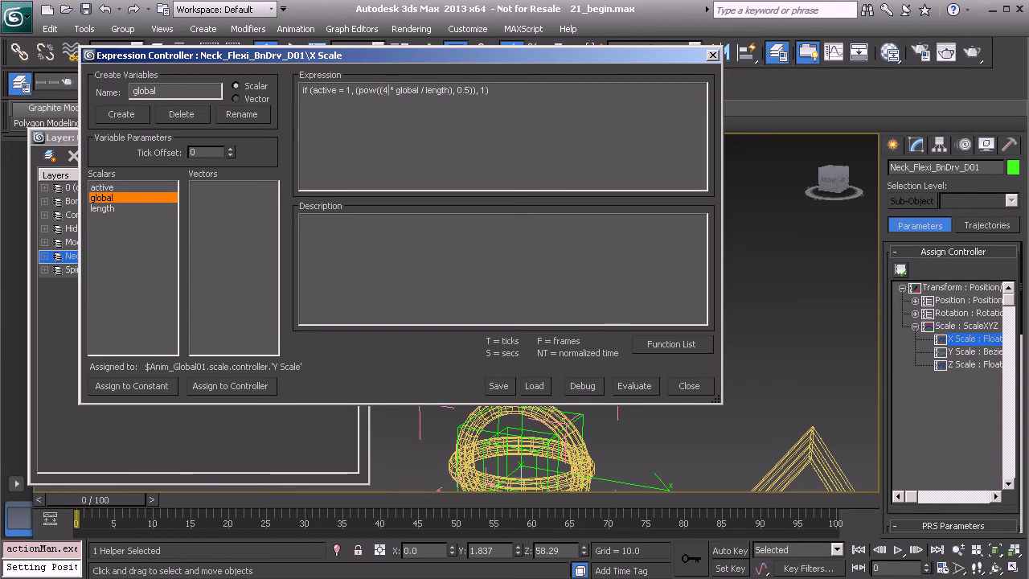
pyautogui.write('.0148')
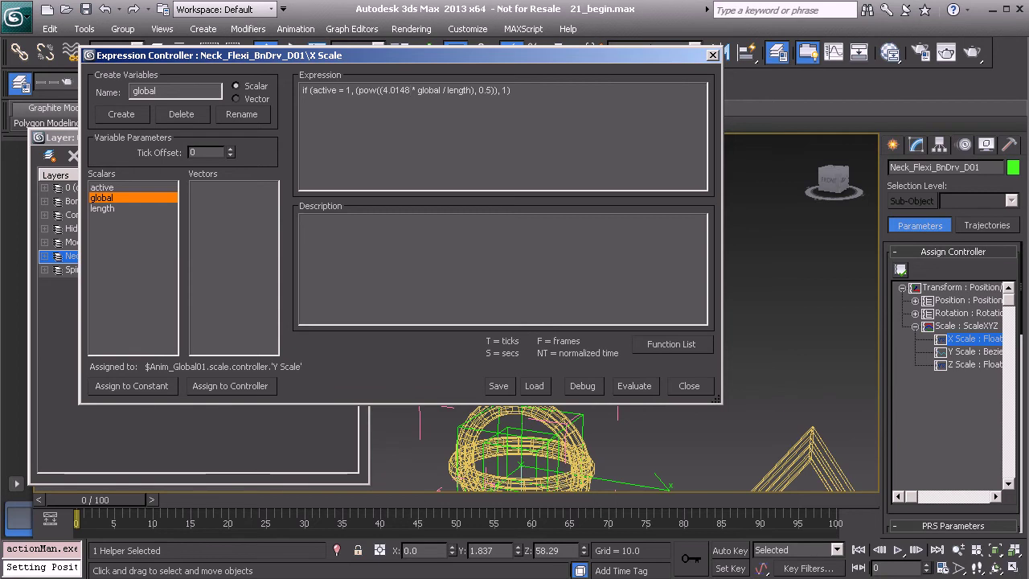
pyautogui.moveTo(413, 91); pyautogui.dragTo(390, 106)
pyautogui.click(632, 386)
# Close the expression editor and orbit the view to face the mid-bend ring control.
pyautogui.click(712, 55)
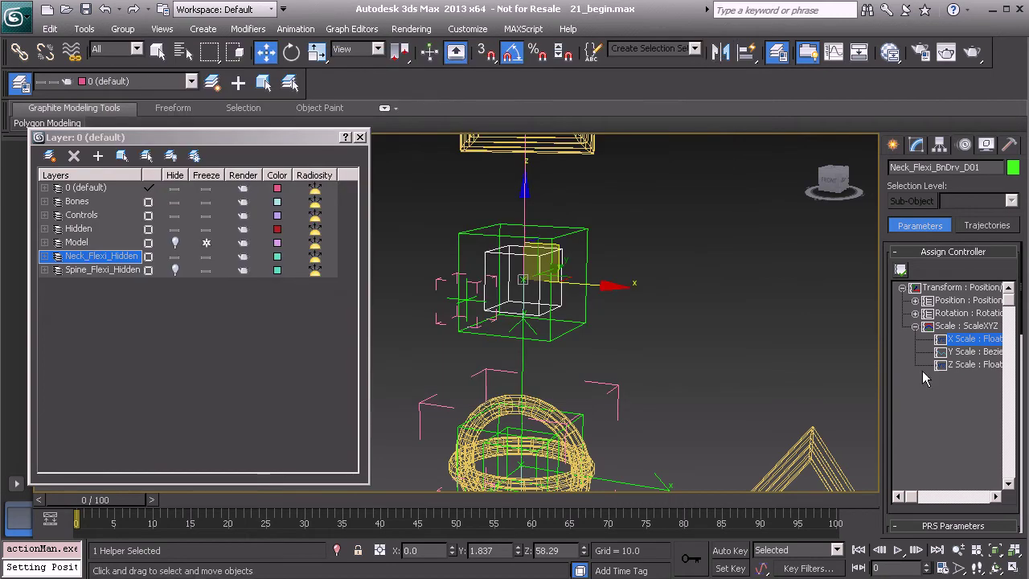
pyautogui.keyDown('alt'); pyautogui.moveTo(621, 399); pyautogui.dragTo(607, 336, button='middle'); pyautogui.keyUp('alt')
pyautogui.scroll(-3, 602, 322)
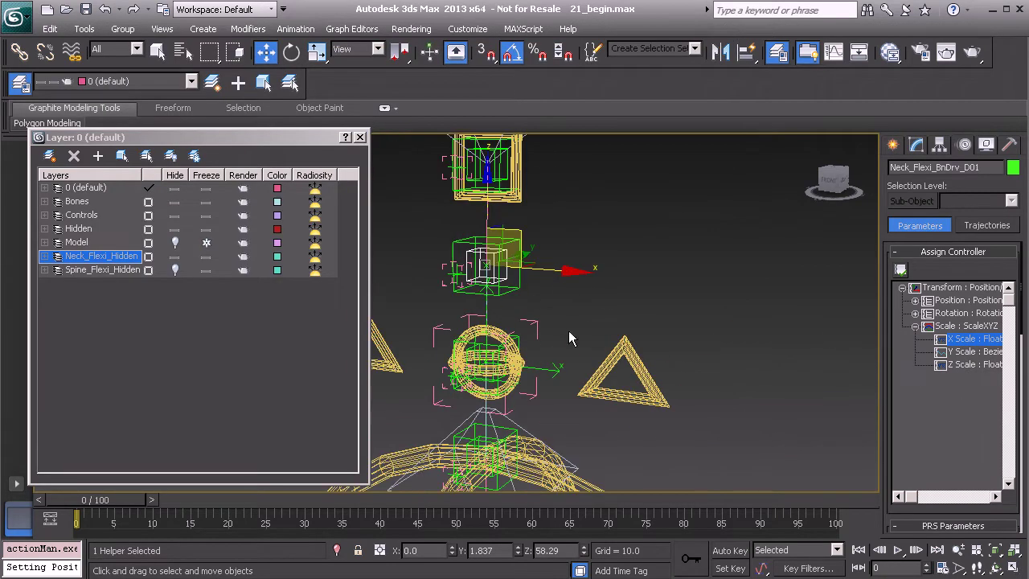
pyautogui.keyDown('alt'); pyautogui.moveTo(528, 312); pyautogui.dragTo(554, 297, button='middle'); pyautogui.keyUp('alt')
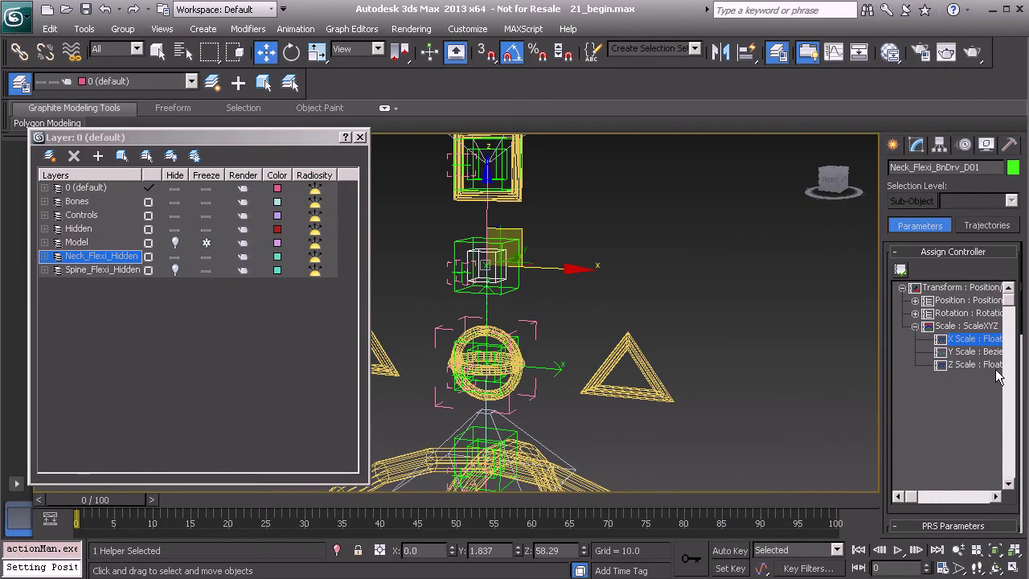
pyautogui.moveTo(542, 308); pyautogui.dragTo(571, 298, button='middle')
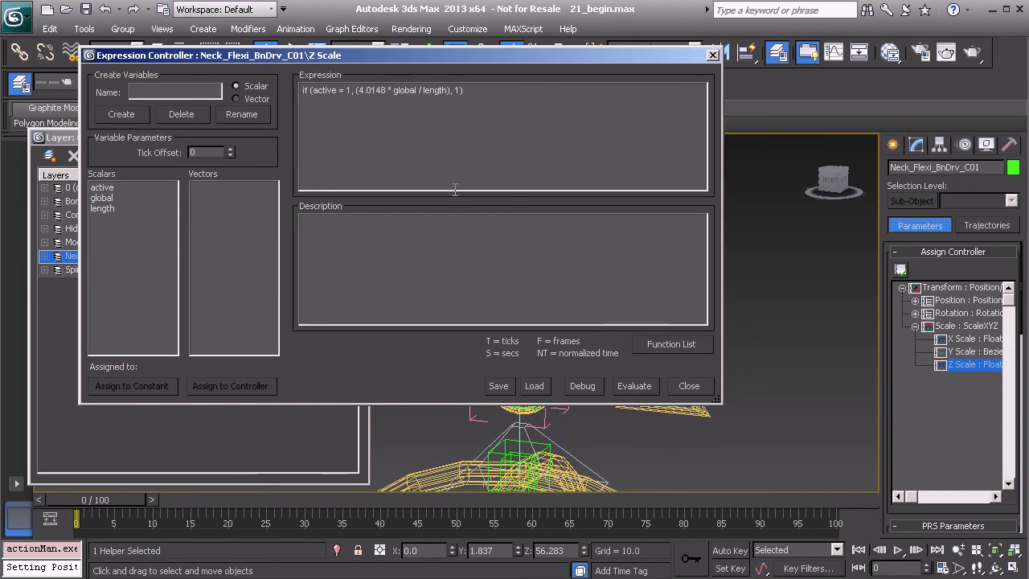
# Hide the Neck_Flexi_Hidden layer and move the global and two square control shapes into it.
pyautogui.click(712, 56)
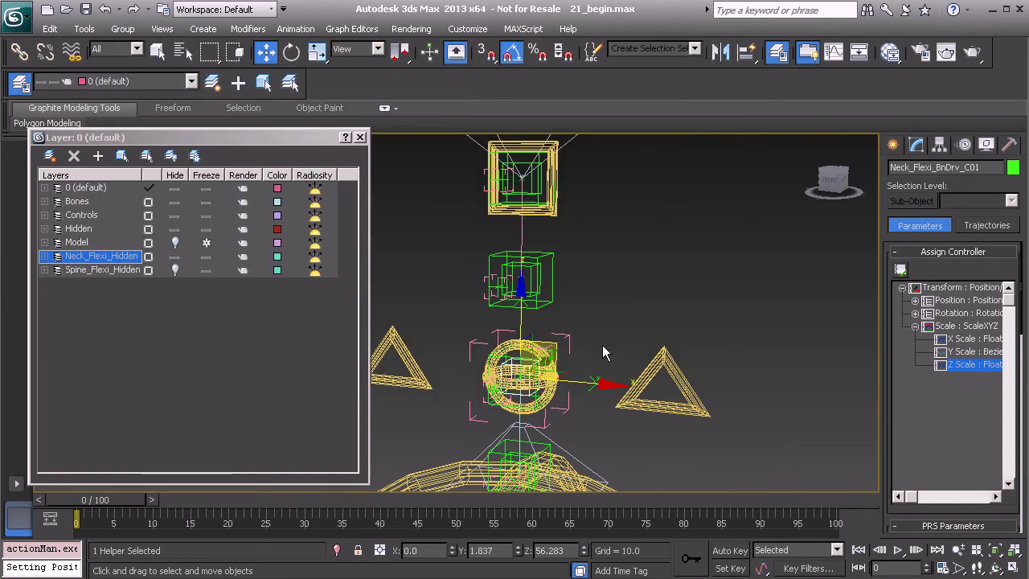
pyautogui.scroll(-5, 579, 321)
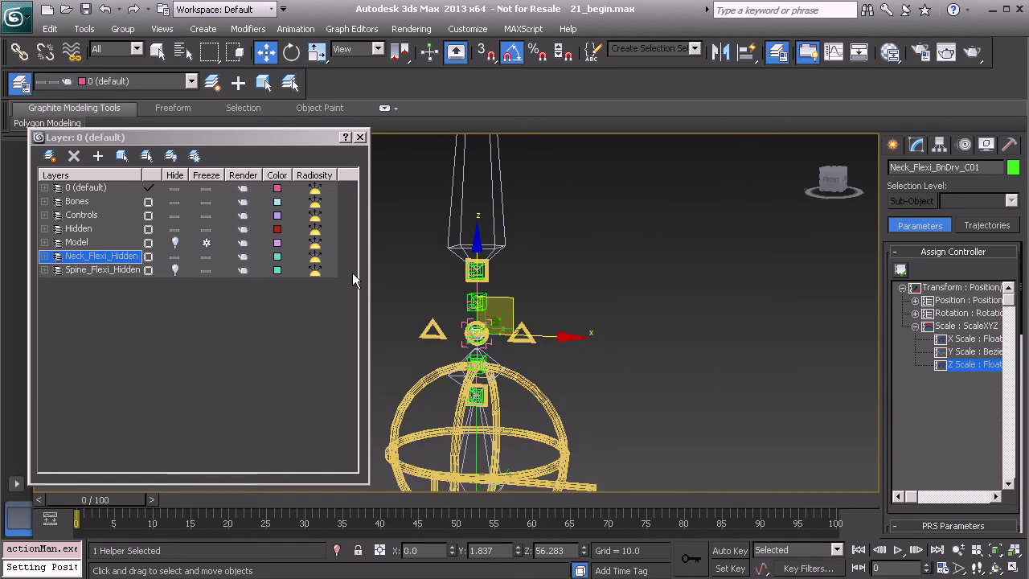
pyautogui.click(176, 257)
pyautogui.click(535, 341)
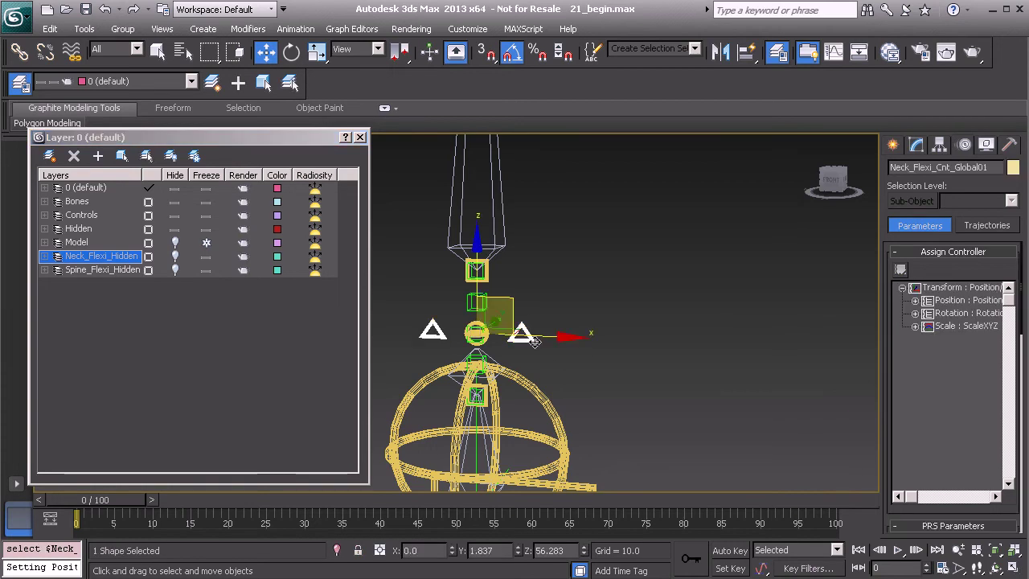
pyautogui.scroll(3, 501, 279)
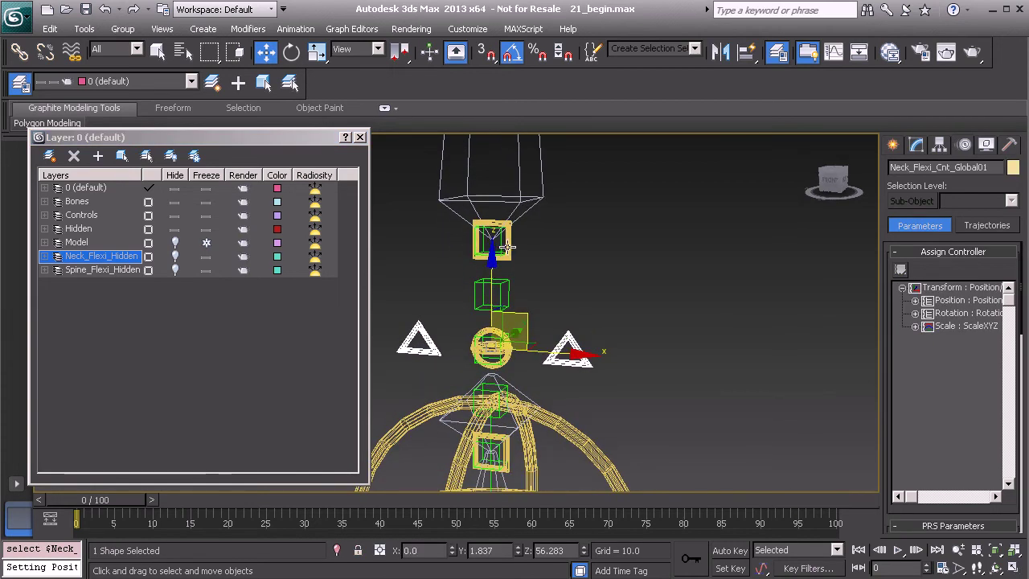
pyautogui.keyDown('ctrl'); pyautogui.click(507, 247); pyautogui.keyUp('ctrl')
pyautogui.moveTo(531, 410); pyautogui.dragTo(531, 354, button='middle')
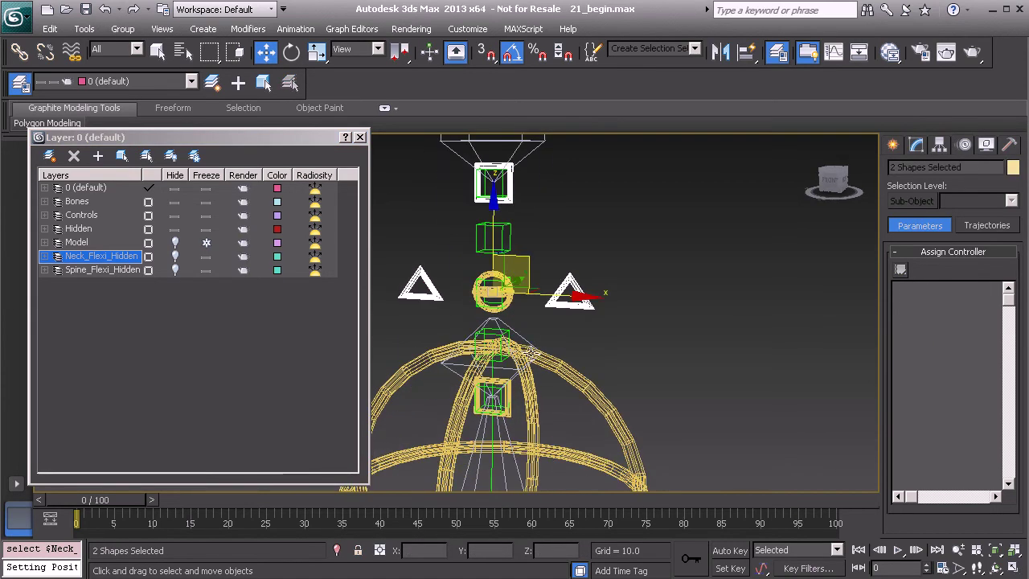
pyautogui.keyDown('ctrl'); pyautogui.click(510, 401); pyautogui.keyUp('ctrl')
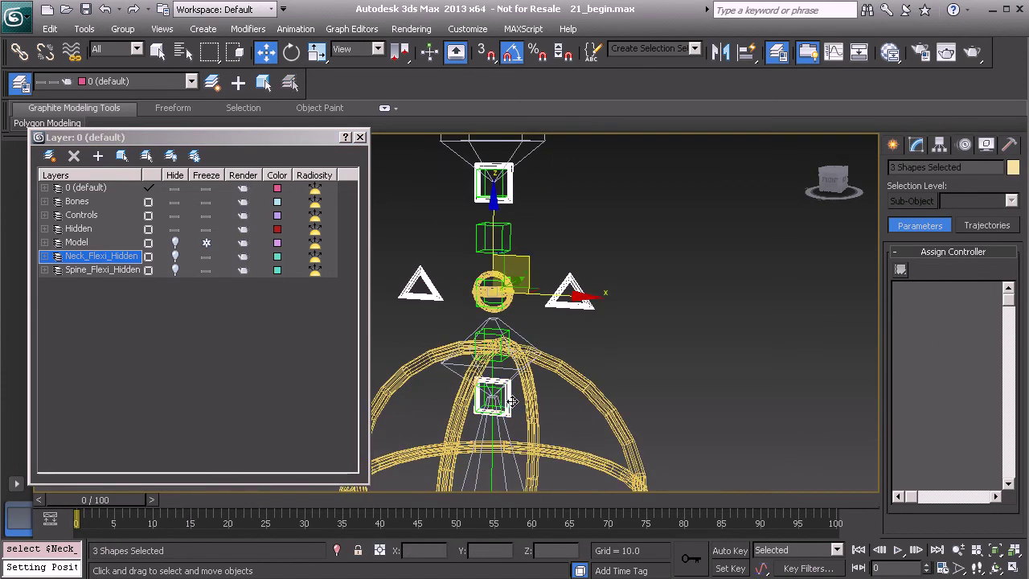
pyautogui.click(99, 157)
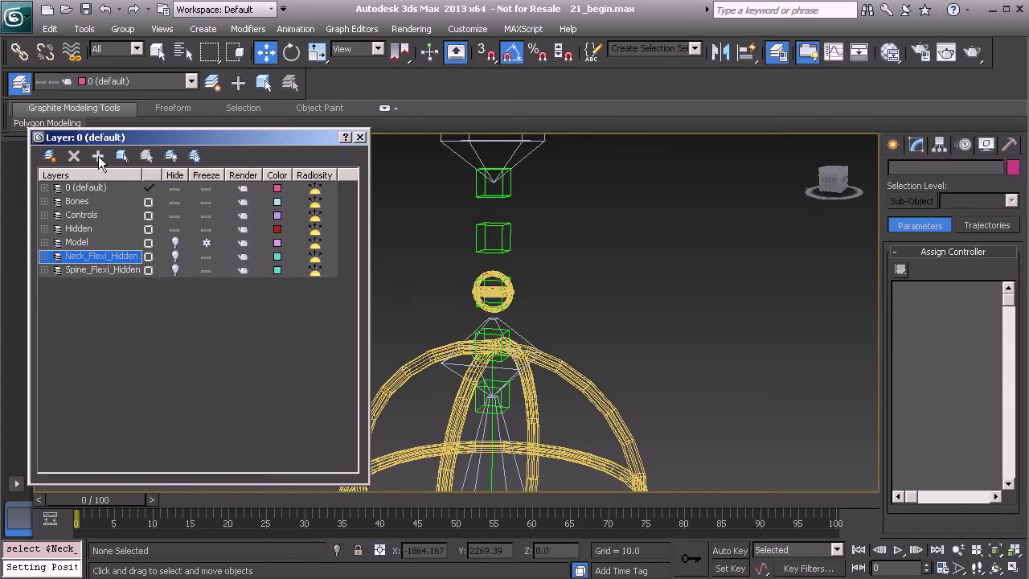
# Select the five helper boxes and highlight the Bones layer as their destination.
pyautogui.click(507, 193)
pyautogui.keyDown('ctrl'); pyautogui.click(510, 233); pyautogui.keyUp('ctrl')
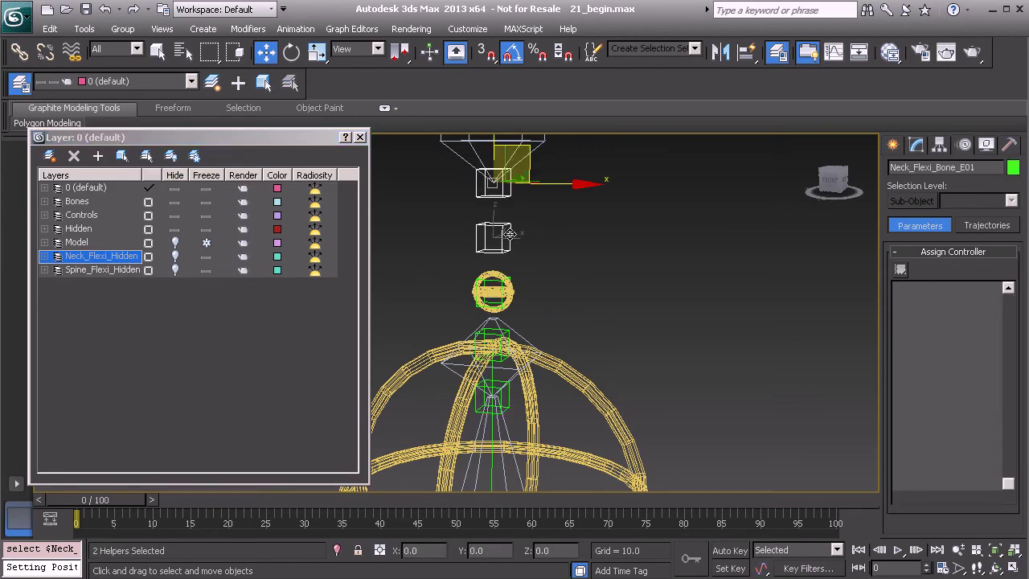
pyautogui.keyDown('ctrl'); pyautogui.click(502, 285); pyautogui.keyUp('ctrl')
pyautogui.scroll(5, 503, 285)
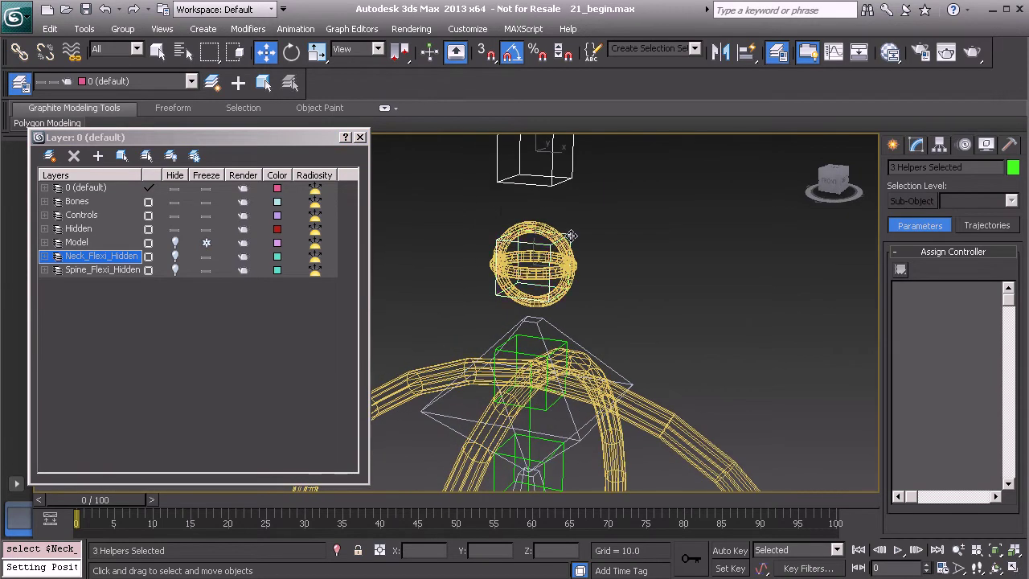
pyautogui.keyDown('alt'); pyautogui.moveTo(571, 236); pyautogui.dragTo(555, 297, button='middle'); pyautogui.keyUp('alt')
pyautogui.keyDown('ctrl'); pyautogui.click(556, 297); pyautogui.keyUp('ctrl')
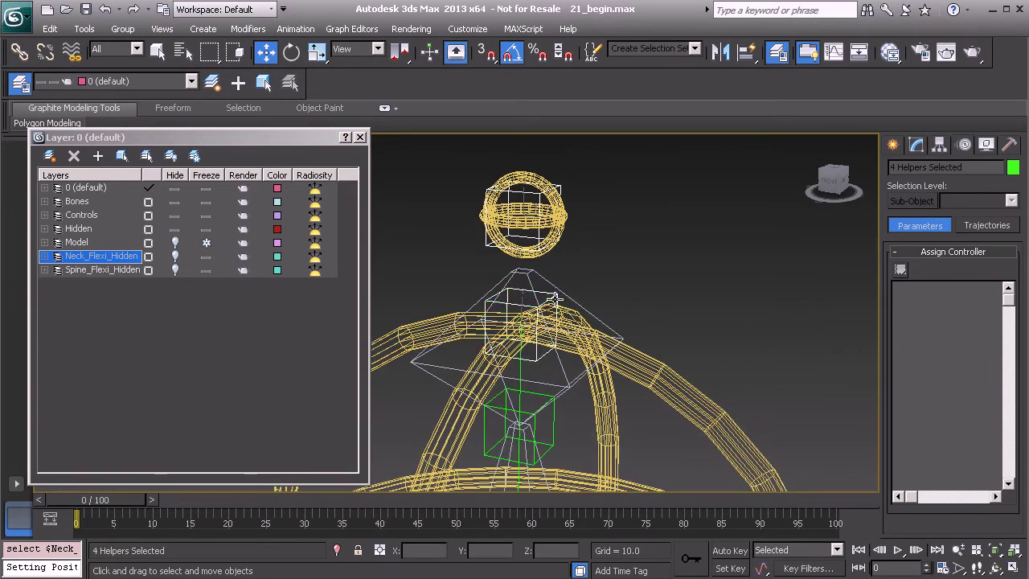
pyautogui.keyDown('ctrl'); pyautogui.click(553, 414); pyautogui.keyUp('ctrl')
pyautogui.click(76, 201)
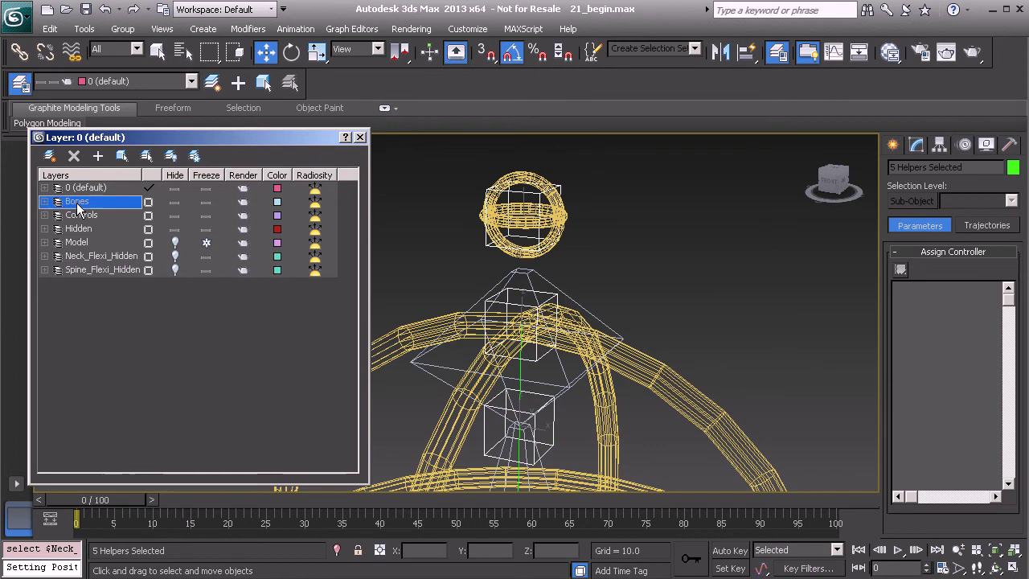
# Add the helpers to Bones and the mid-bend ring control to the Controls layer.
pyautogui.click(97, 156)
pyautogui.keyDown('alt'); pyautogui.moveTo(603, 213); pyautogui.dragTo(612, 263, button='middle'); pyautogui.keyUp('alt')
pyautogui.click(578, 267)
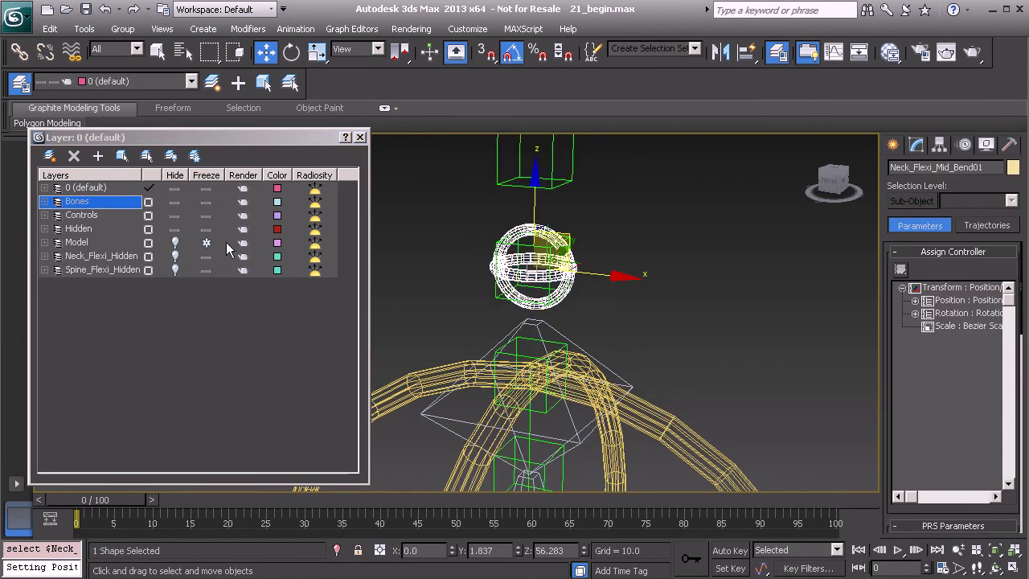
pyautogui.click(94, 217)
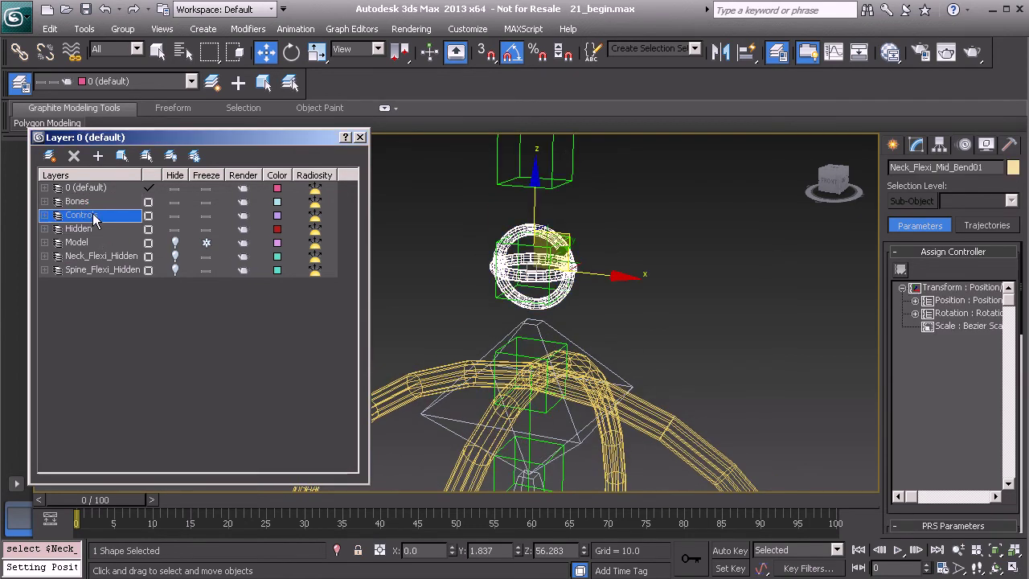
pyautogui.click(97, 156)
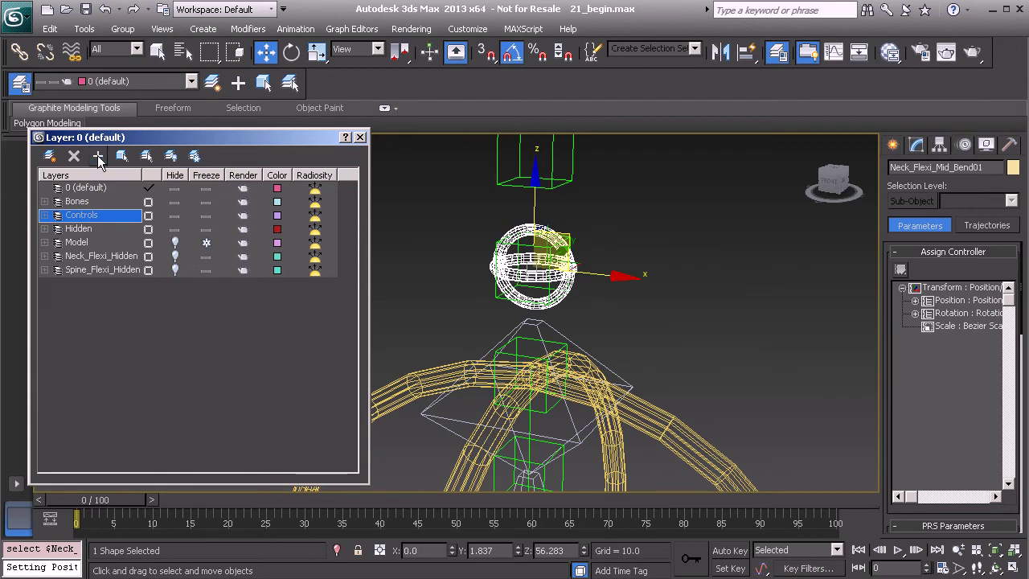
# Rename the ring control to Anim_Neck_Flexi_Mid_Bend01.
pyautogui.click(891, 167)
pyautogui.write('Anim')
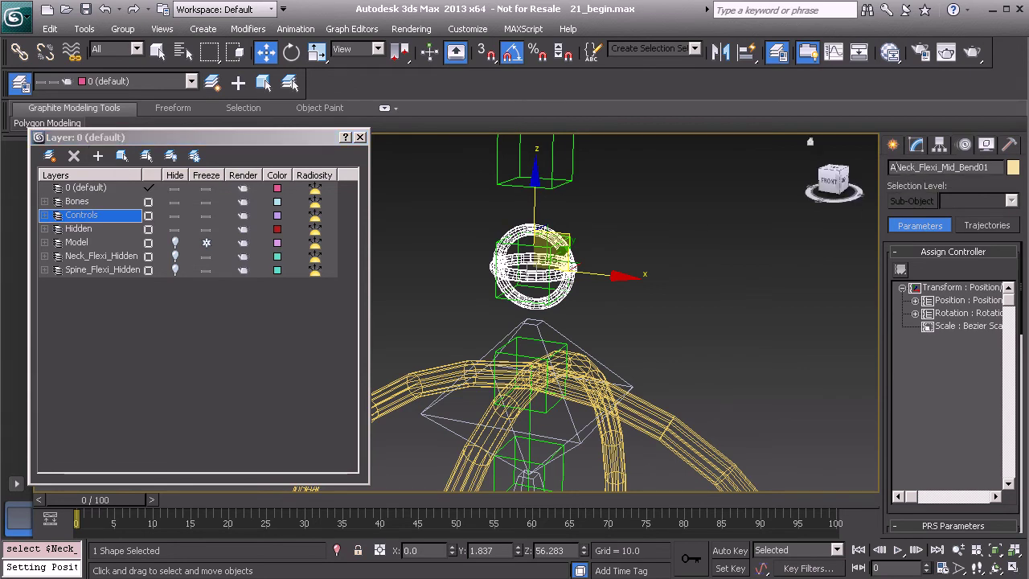
pyautogui.write('_')
pyautogui.press('Return')
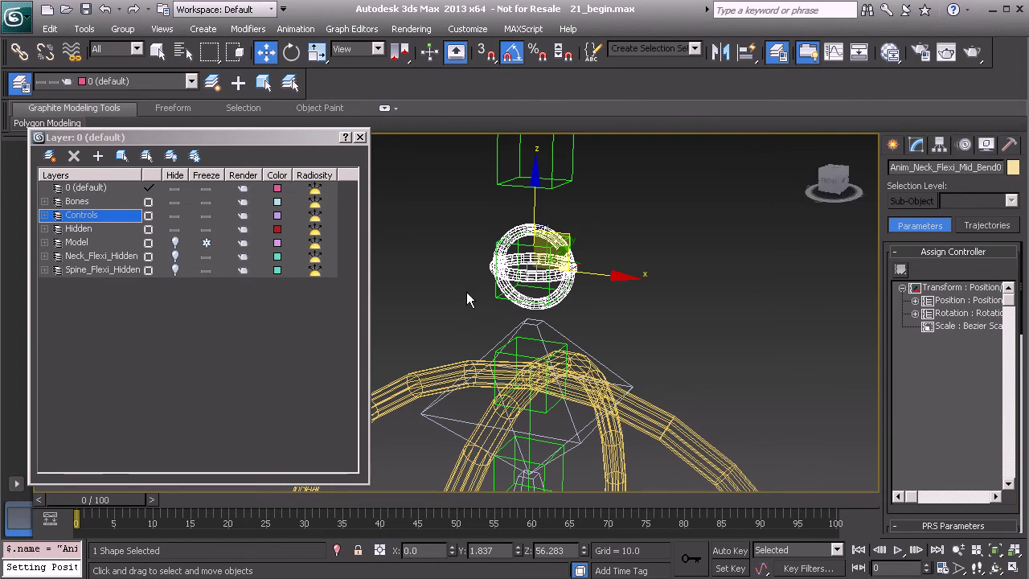
pyautogui.keyDown('alt'); pyautogui.moveTo(467, 299); pyautogui.dragTo(494, 331, button='middle'); pyautogui.keyUp('alt')
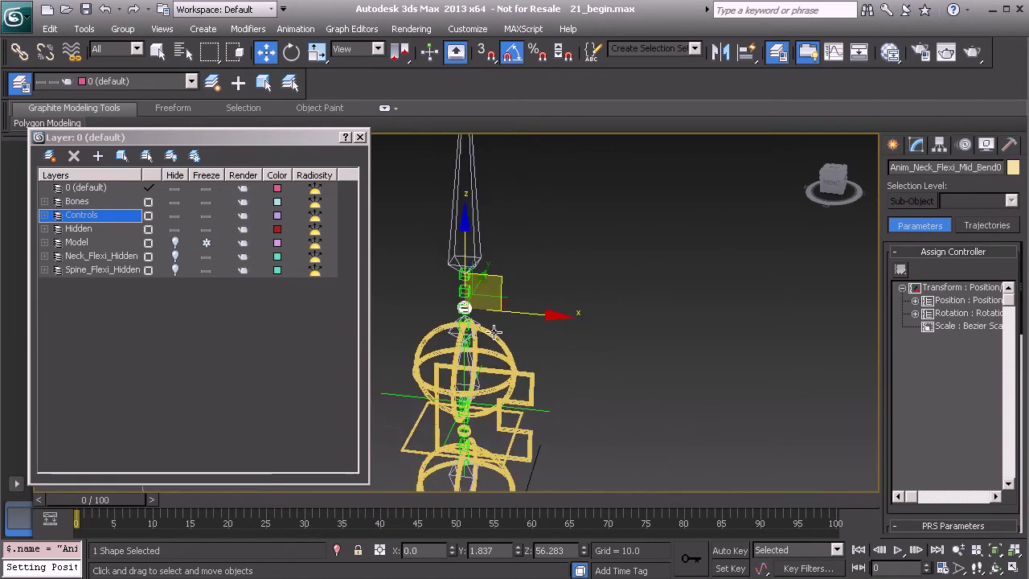
pyautogui.moveTo(483, 394); pyautogui.dragTo(585, 316, button='middle')
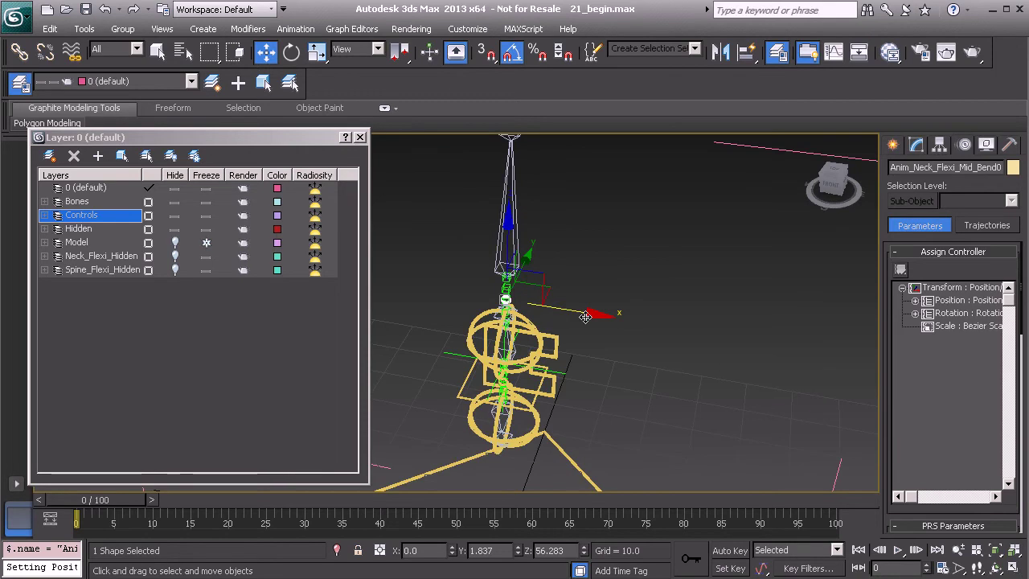
# With grid snapping on, draw a four-corner closed Line spline square beside the rig.
pyautogui.moveTo(632, 351); pyautogui.dragTo(584, 306, button='middle')
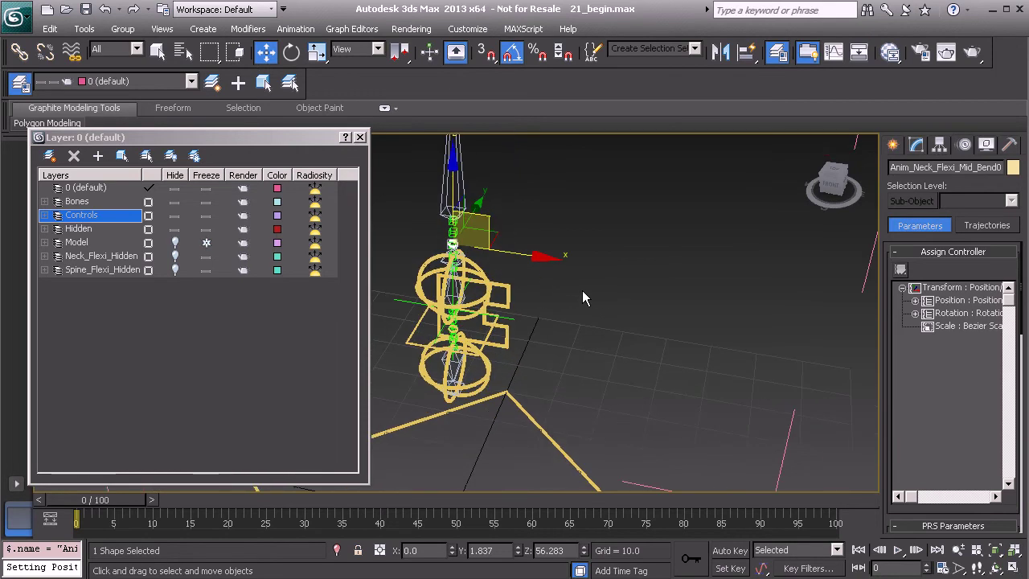
pyautogui.press('s')
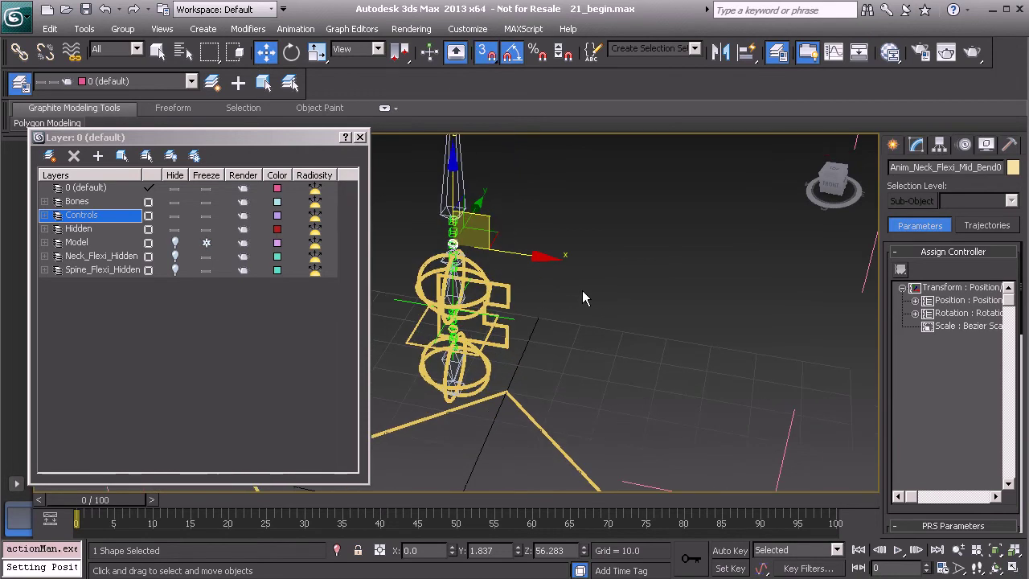
pyautogui.click(894, 147)
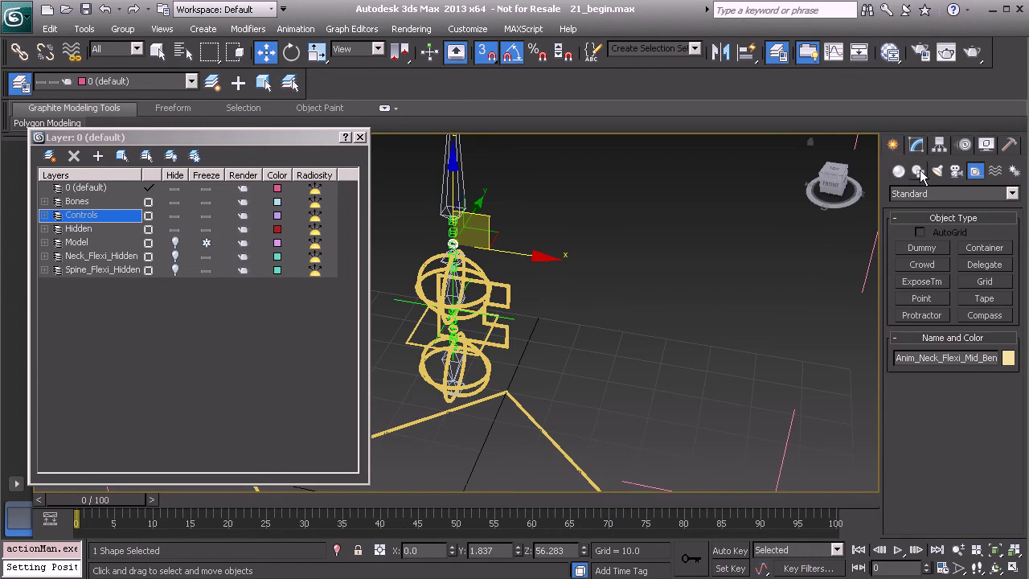
pyautogui.click(918, 171)
pyautogui.click(921, 262)
pyautogui.moveTo(635, 334); pyautogui.dragTo(570, 348, button='middle')
pyautogui.click(569, 341)
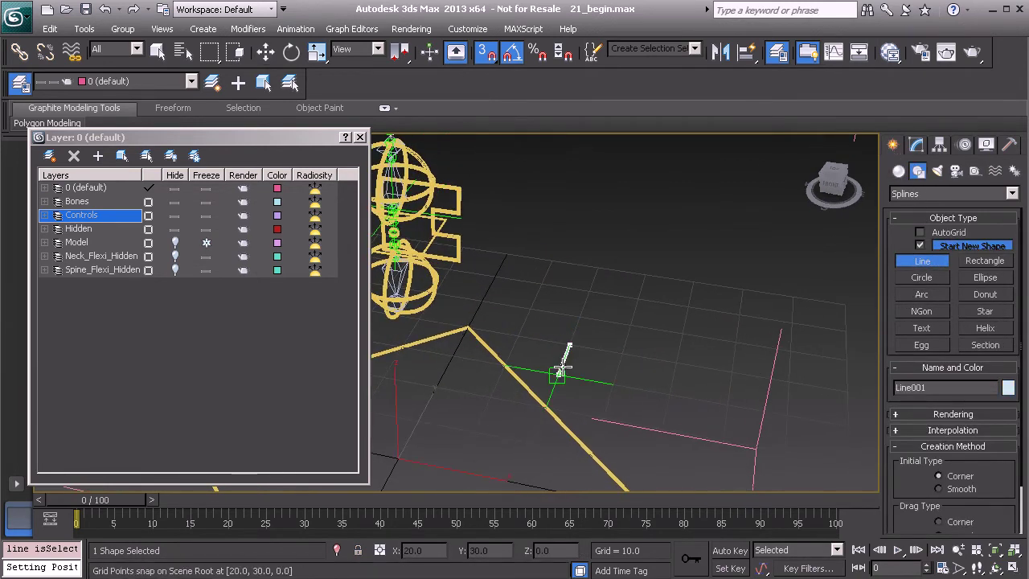
pyautogui.click(559, 374)
pyautogui.click(615, 383)
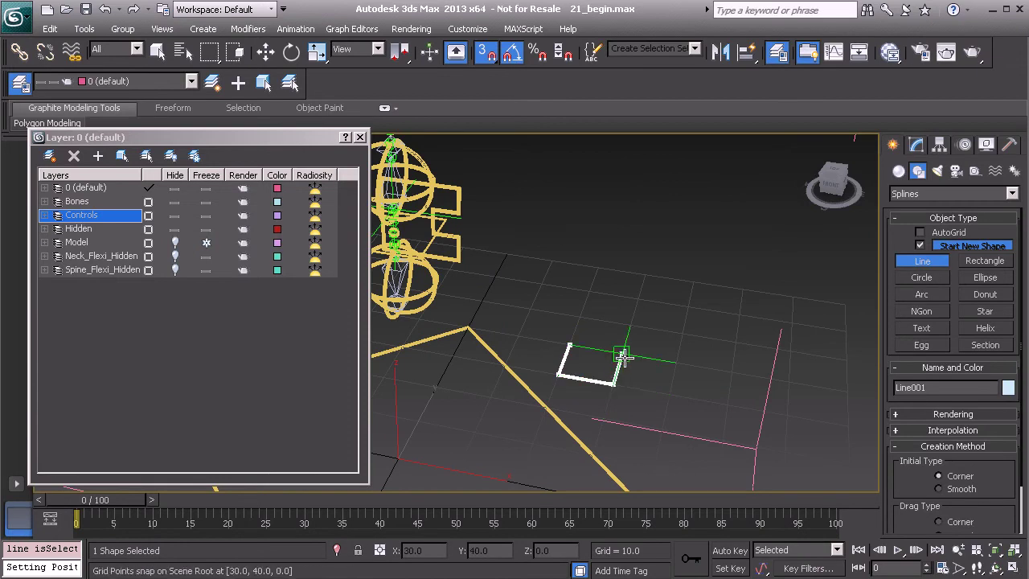
pyautogui.click(620, 354)
pyautogui.click(569, 345)
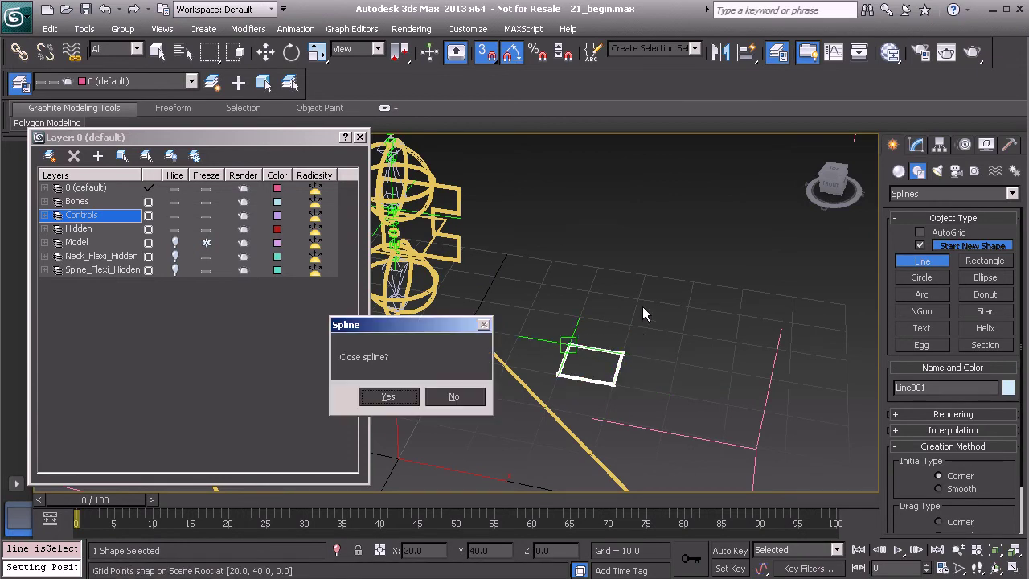
pyautogui.click(393, 396)
# With grid snapping off, align the rectangle onto the neck control.
pyautogui.press('w')
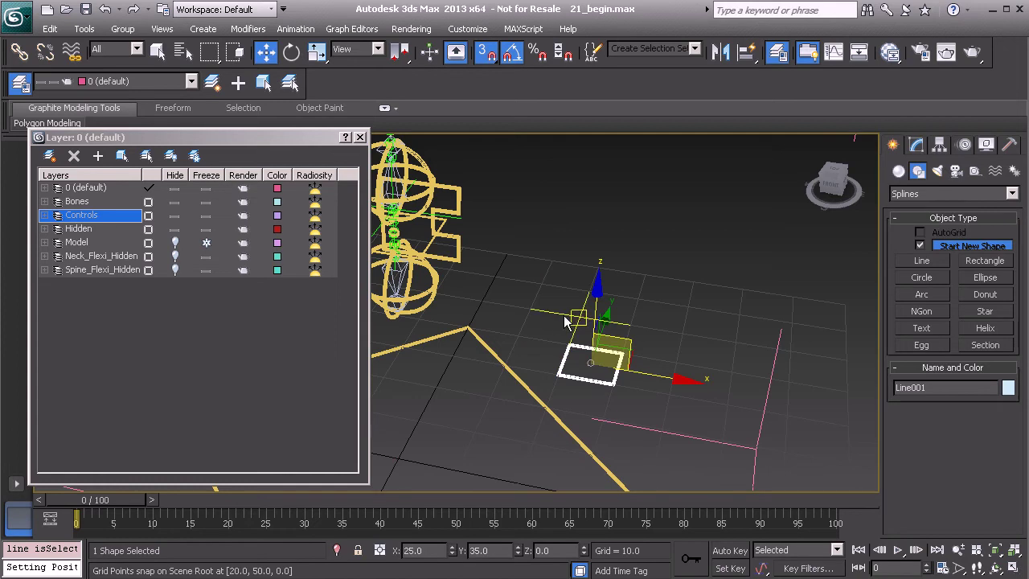
pyautogui.press('s')
pyautogui.keyDown('alt'); pyautogui.moveTo(535, 296); pyautogui.dragTo(568, 331, button='middle'); pyautogui.keyUp('alt')
pyautogui.hotkey('alt', 'a')
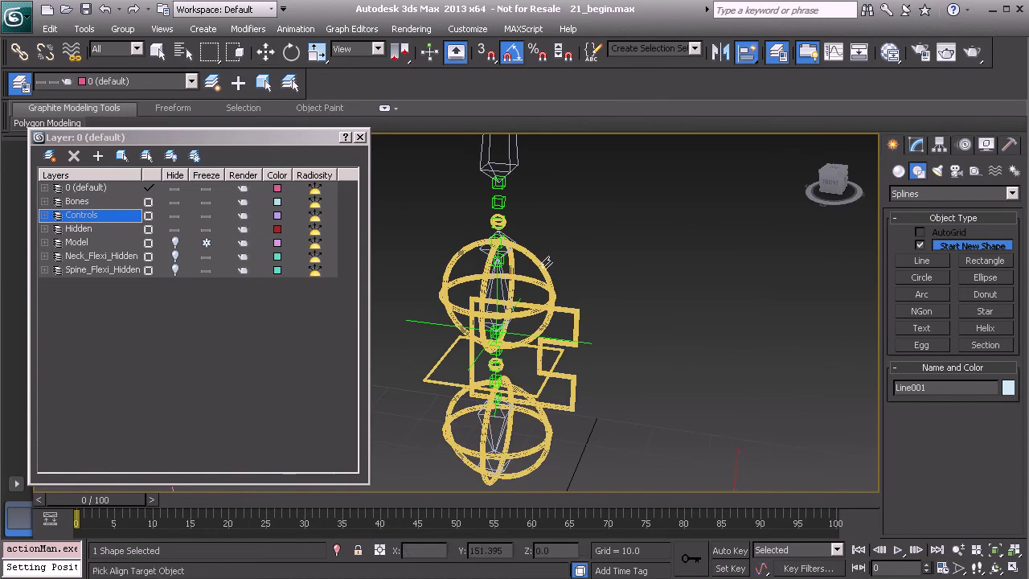
pyautogui.click(499, 220)
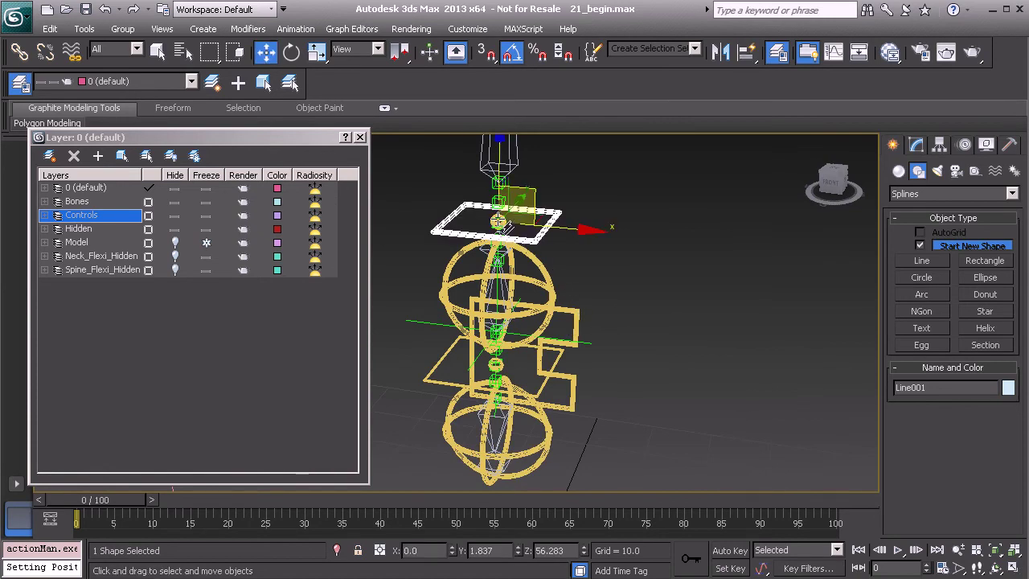
# Show the Model layer, uniformly scale the rectangle to about 79.288% around the neck, then hide the layer again.
pyautogui.keyDown('alt'); pyautogui.moveTo(624, 255); pyautogui.dragTo(631, 281, button='middle'); pyautogui.keyUp('alt')
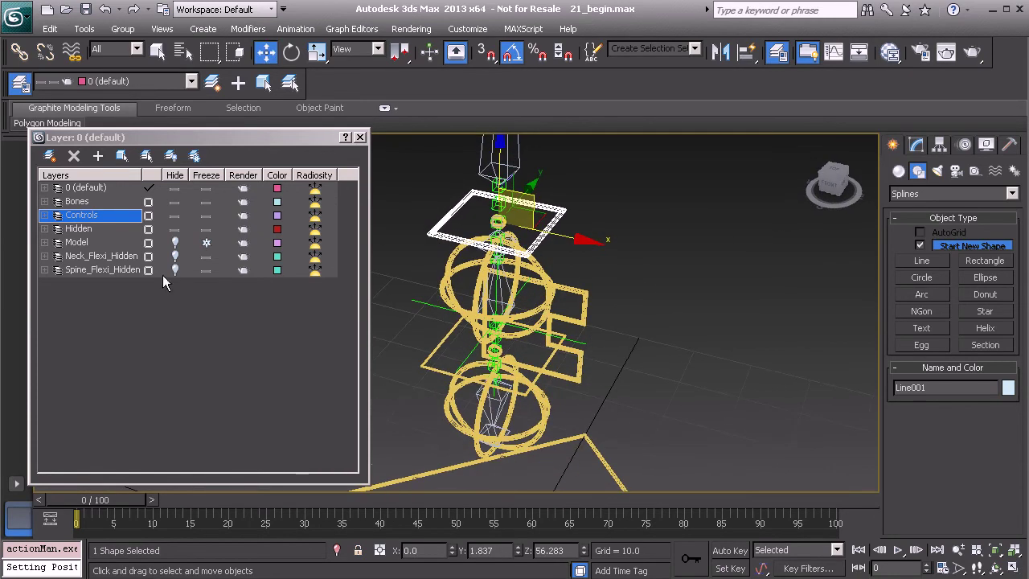
pyautogui.click(175, 242)
pyautogui.keyDown('alt'); pyautogui.moveTo(481, 269); pyautogui.dragTo(530, 278, button='middle'); pyautogui.keyUp('alt')
pyautogui.press('r')
pyautogui.moveTo(531, 277); pyautogui.dragTo(532, 309)
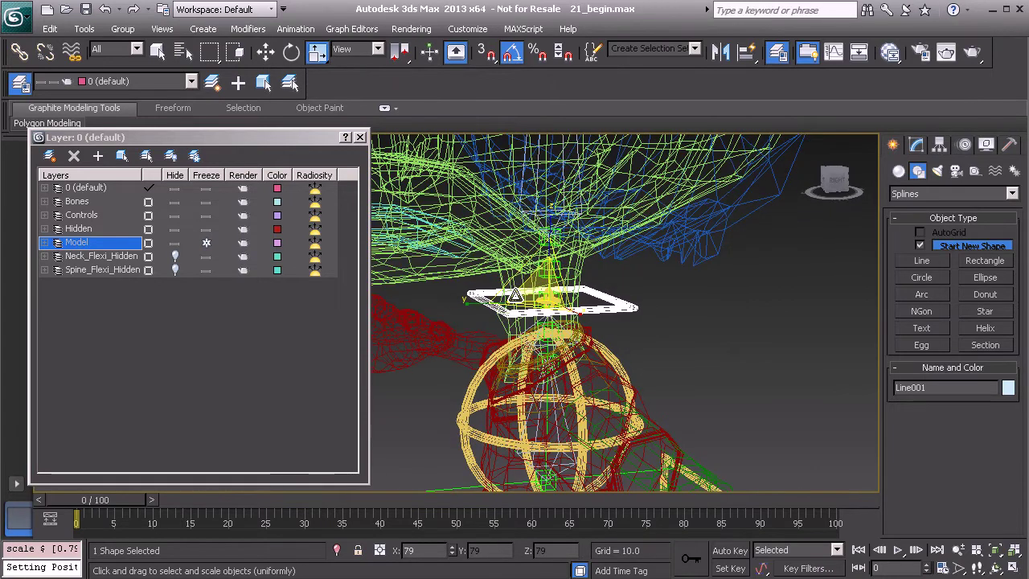
pyautogui.keyDown('alt'); pyautogui.moveTo(609, 346); pyautogui.dragTo(631, 329, button='middle'); pyautogui.keyUp('alt')
pyautogui.click(176, 242)
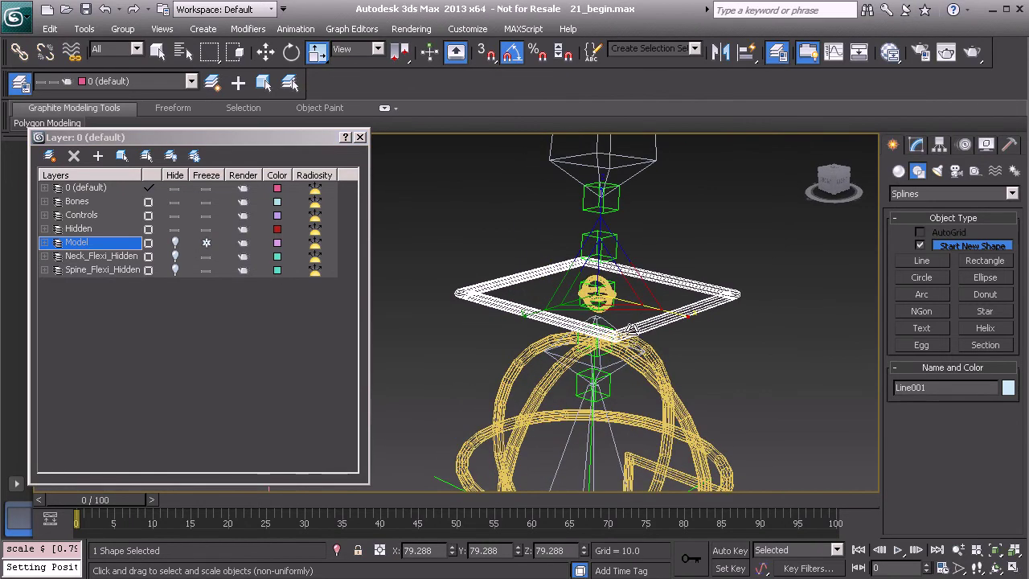
# Attach the square spline to the Anim_Neck_Flexi_Mid_Bend01 circle control.
pyautogui.press('q')
pyautogui.click(599, 283)
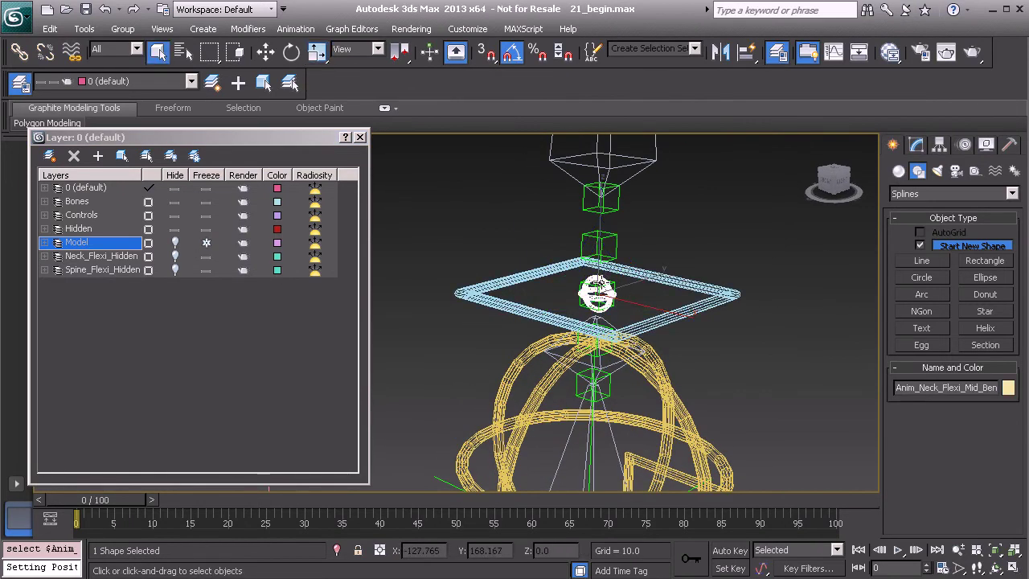
pyautogui.click(917, 146)
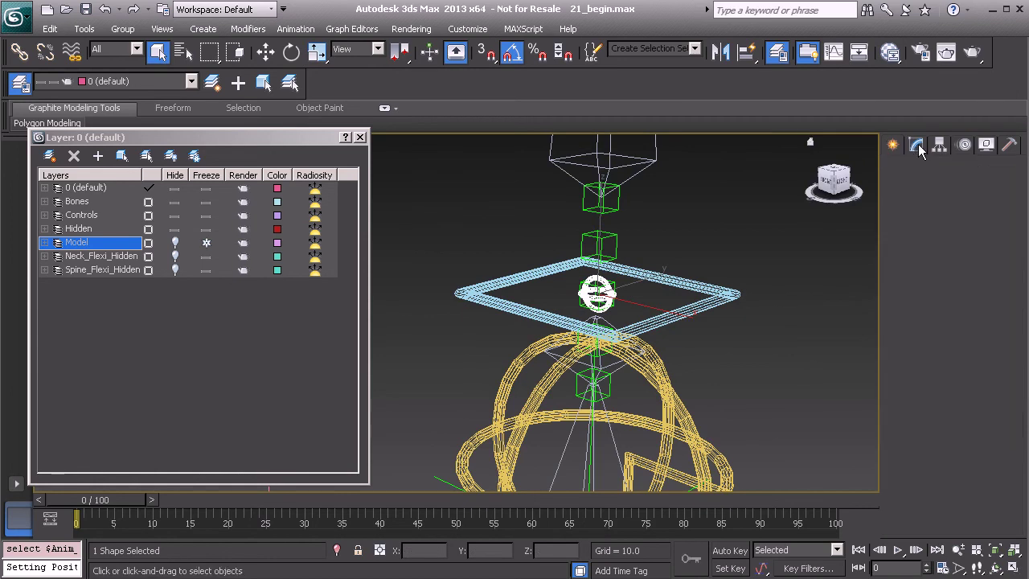
pyautogui.click(921, 448)
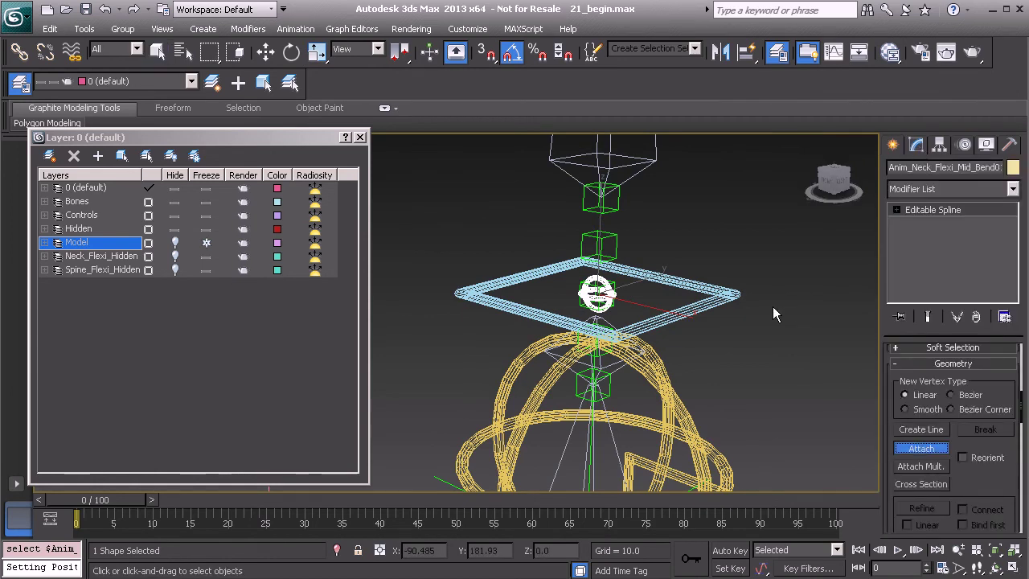
pyautogui.click(730, 295)
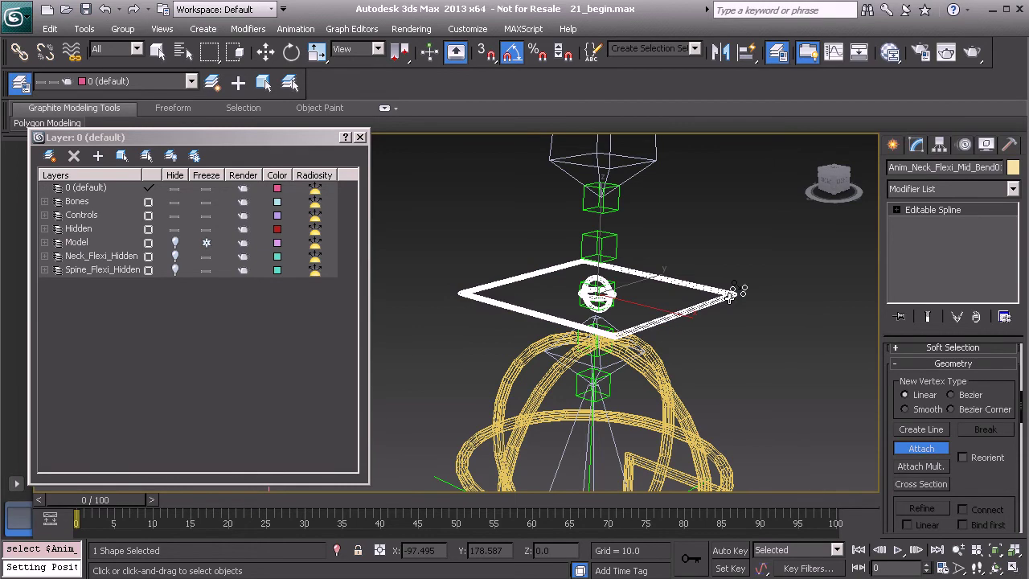
# Move the combined frame control to test that the neck bones follow.
pyautogui.press('w')
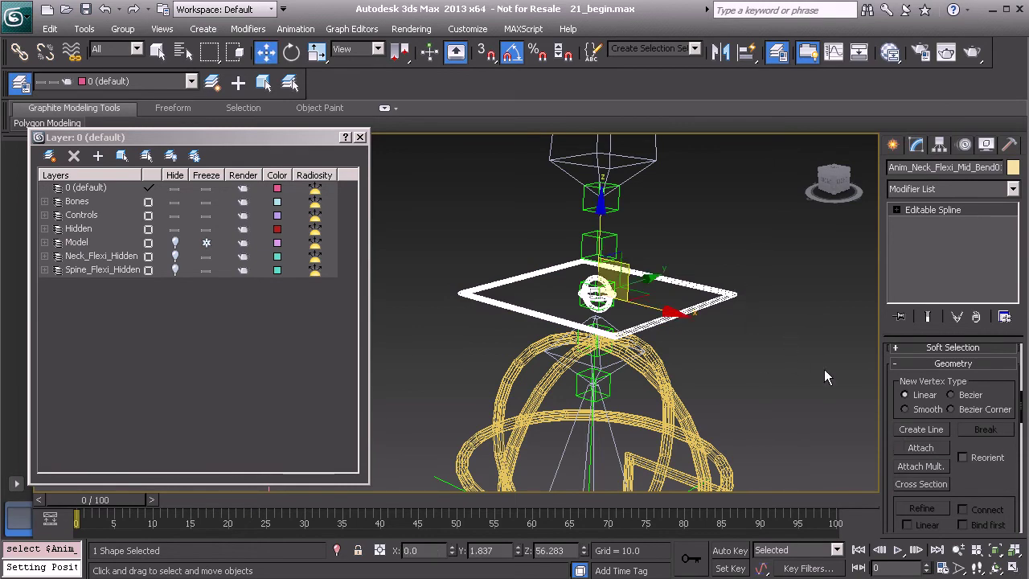
pyautogui.keyDown('alt'); pyautogui.moveTo(730, 295); pyautogui.dragTo(666, 298, button='middle'); pyautogui.keyUp('alt')
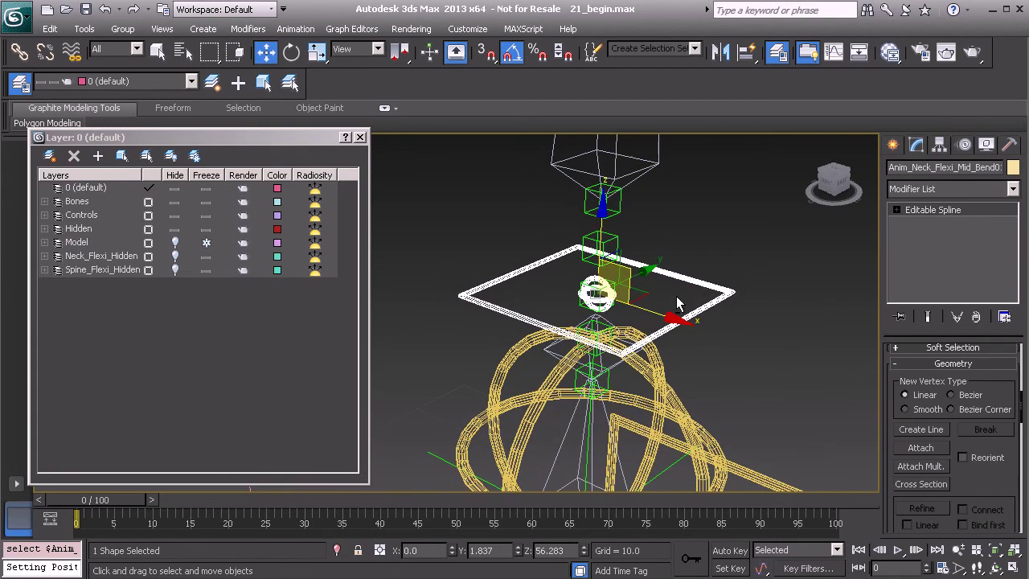
pyautogui.moveTo(646, 289)
pyautogui.mouseDown()
pyautogui.moveTo(599, 271)
pyautogui.moveTo(692, 314)
pyautogui.moveTo(627, 326)
pyautogui.moveTo(635, 301)
pyautogui.mouseUp()
# Move the frame control back, then rotate Anim_Chest01 in Gimbal mode to test the neck.
pyautogui.keyDown('alt'); pyautogui.moveTo(636, 301); pyautogui.dragTo(611, 305, button='middle'); pyautogui.keyUp('alt')
pyautogui.click(639, 416)
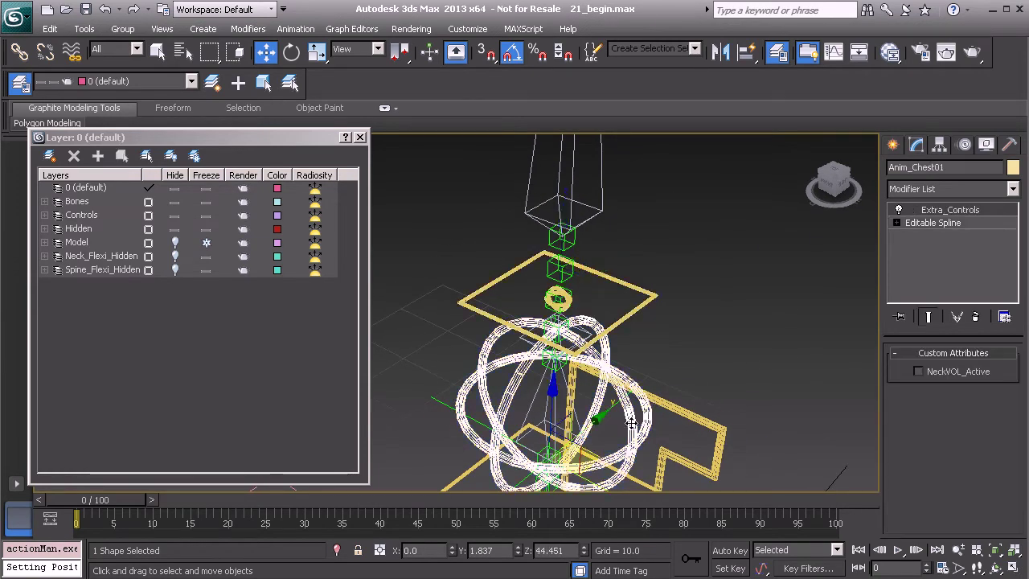
pyautogui.keyDown('alt'); pyautogui.moveTo(639, 417); pyautogui.dragTo(630, 415, button='middle'); pyautogui.keyUp('alt')
pyautogui.press('e')
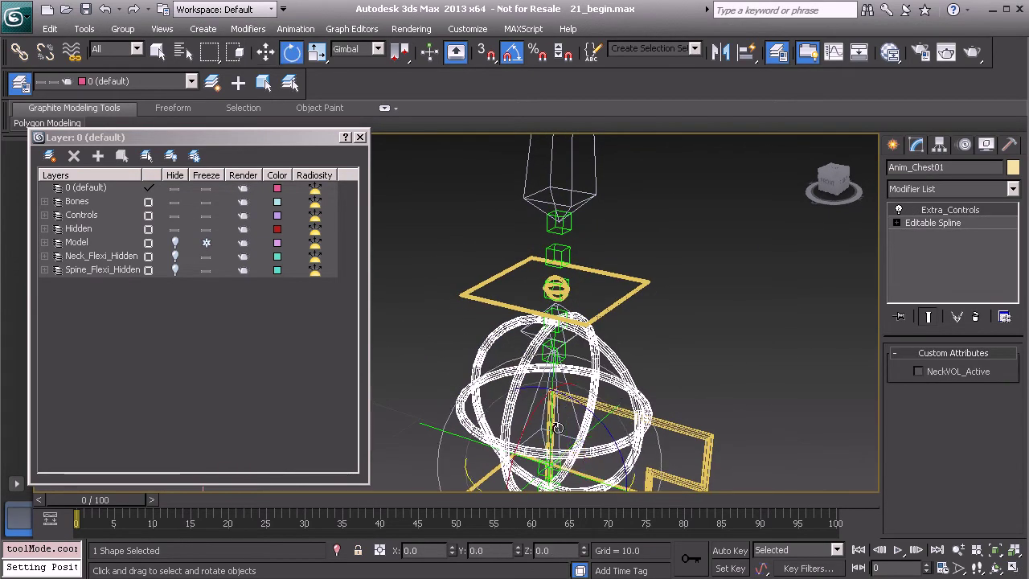
pyautogui.moveTo(561, 430); pyautogui.dragTo(644, 410)
# Decline Freeze Transform and apply Transform To Zero to Anim_Chest01, resetting rotation to 0, 0, 0.
pyautogui.rightClick(706, 346)
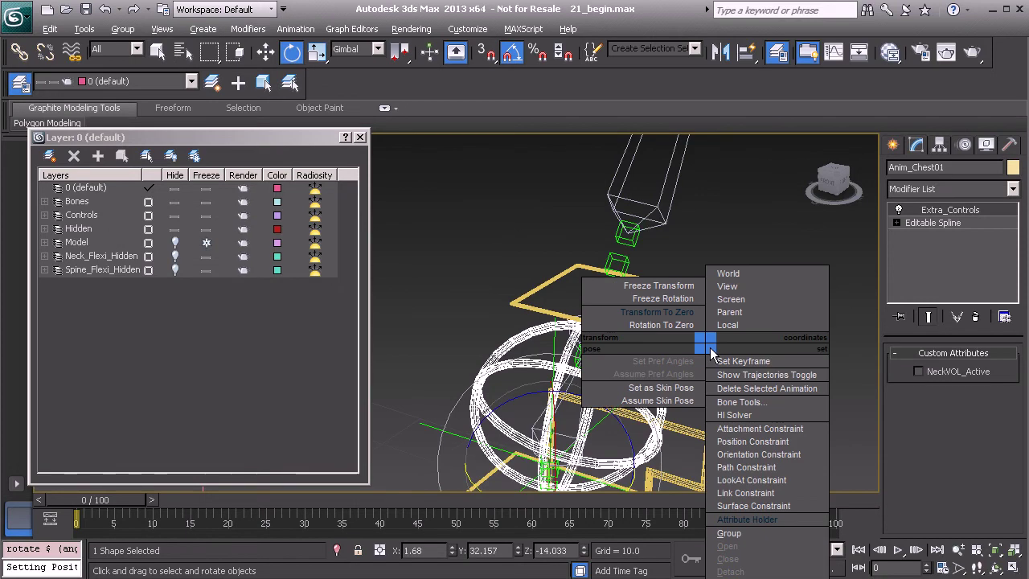
pyautogui.click(651, 288)
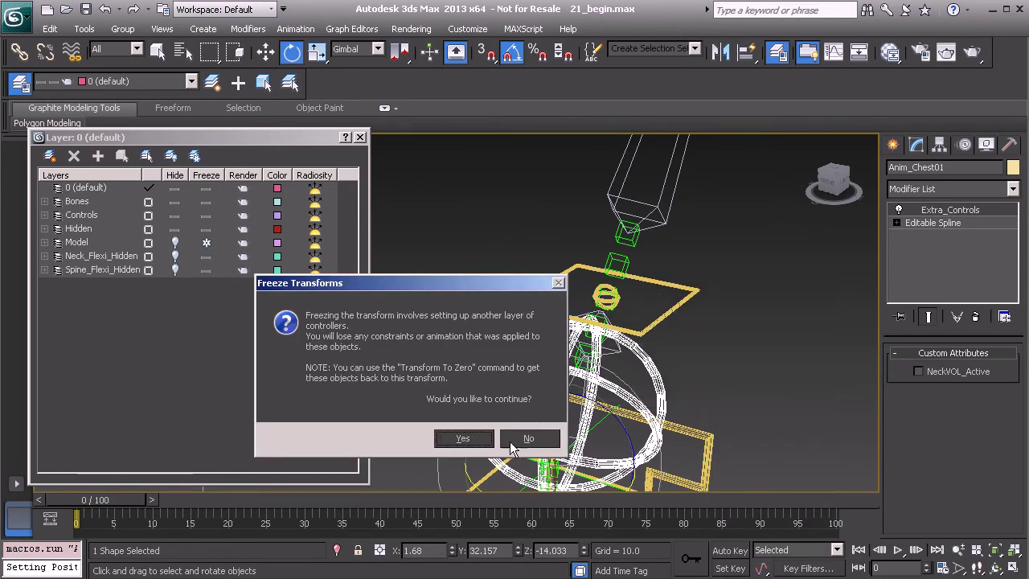
pyautogui.click(527, 439)
pyautogui.rightClick(705, 351)
pyautogui.click(655, 293)
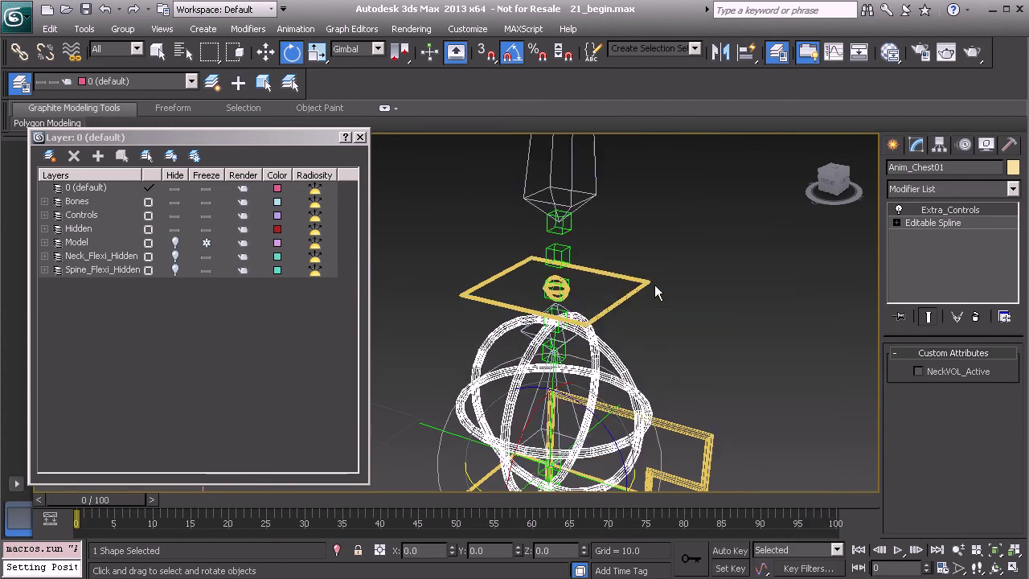
# Test-rotate the chest control, cancel the rotation, and orbit to a frontal view.
pyautogui.moveTo(623, 377); pyautogui.dragTo(658, 398)
pyautogui.rightClick(658, 398)
pyautogui.keyDown('alt'); pyautogui.moveTo(538, 318); pyautogui.dragTo(582, 291, button='middle'); pyautogui.keyUp('alt')
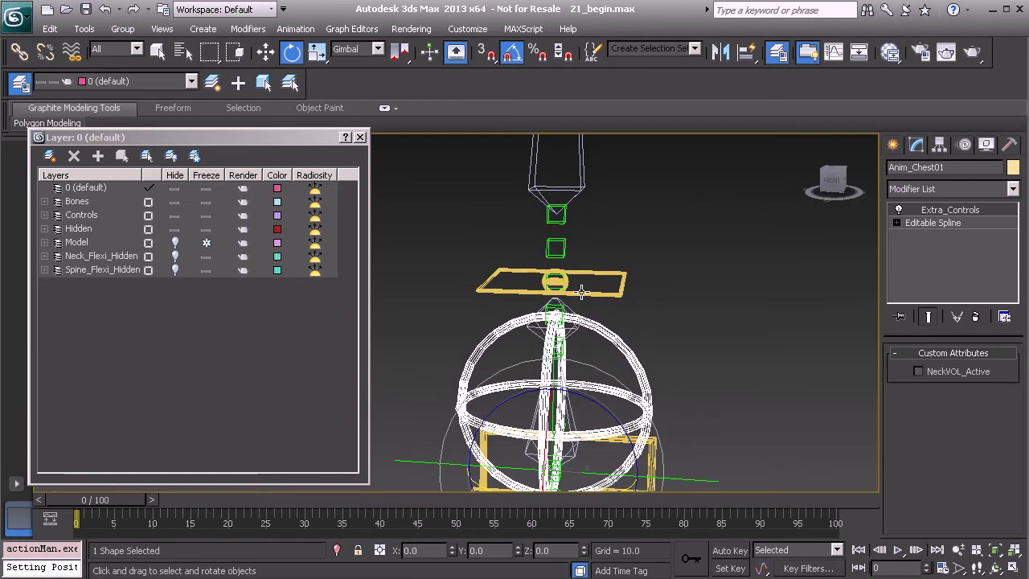
pyautogui.click(172, 257)
pyautogui.click(173, 257)
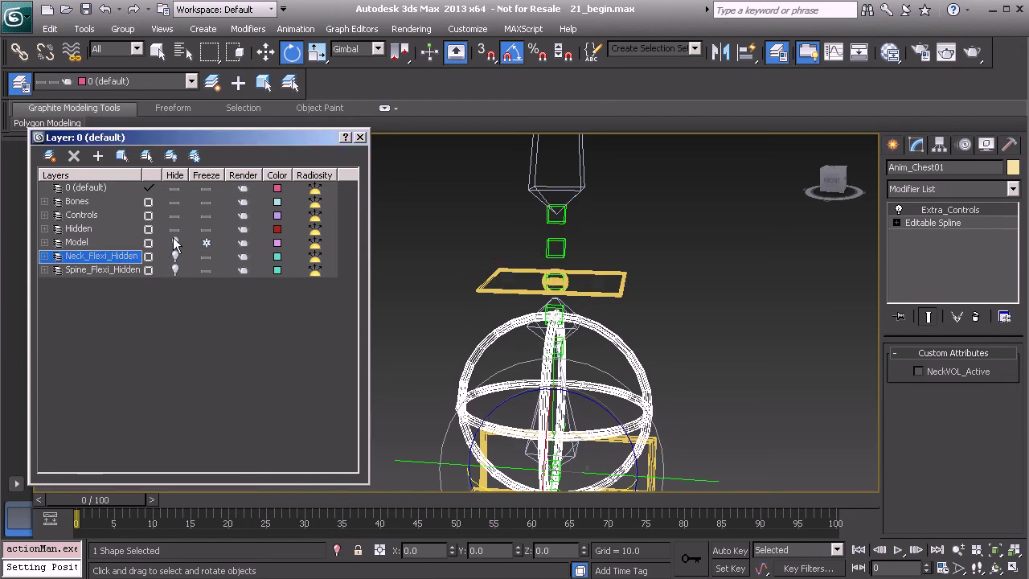
pyautogui.click(175, 201)
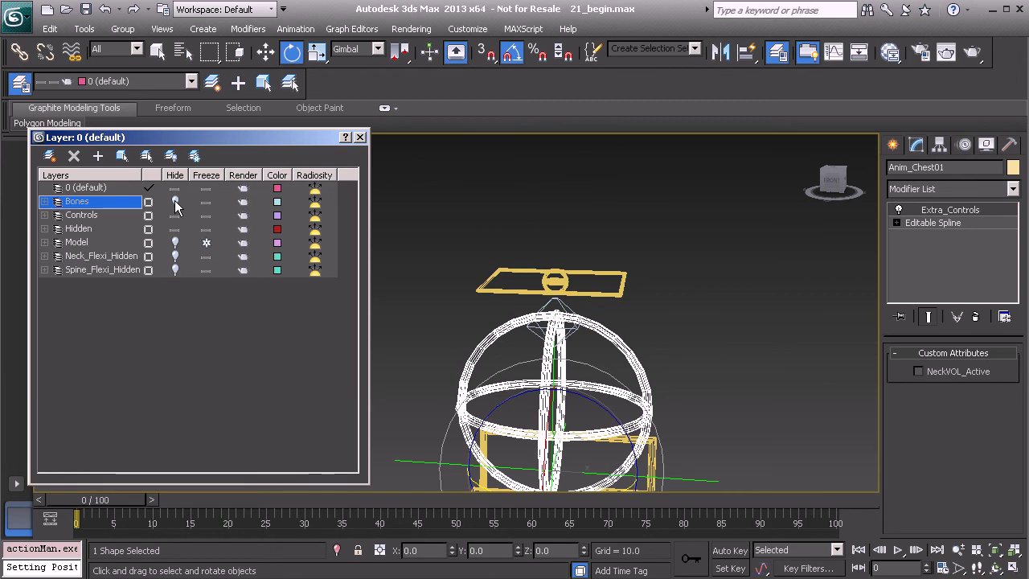
pyautogui.click(174, 216)
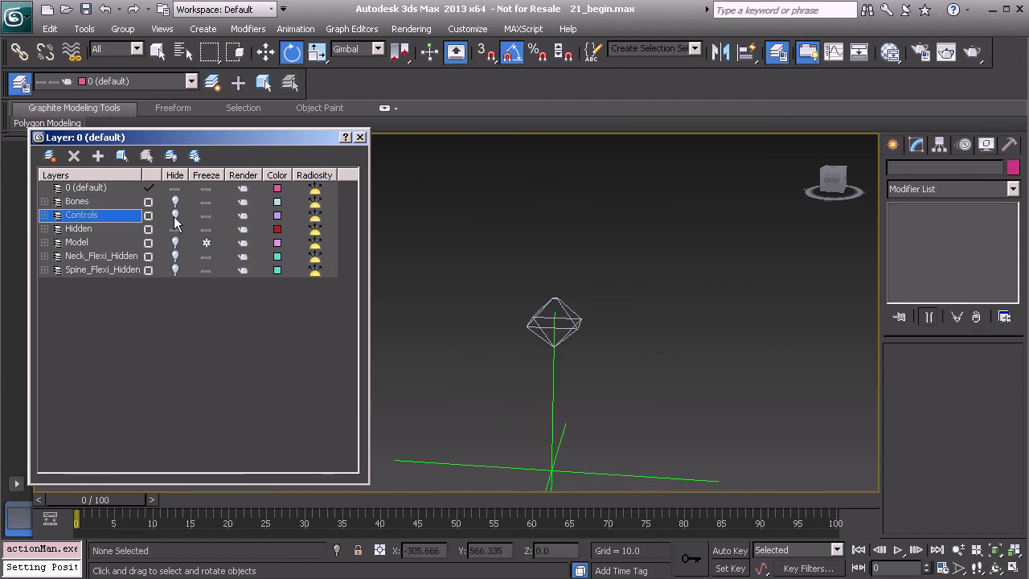
pyautogui.click(175, 229)
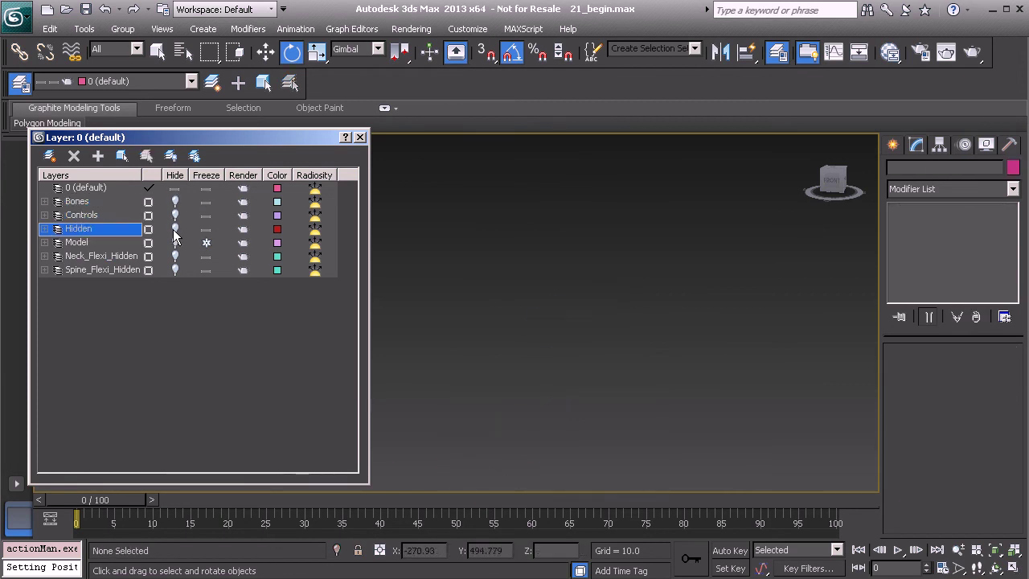
pyautogui.click(175, 231)
pyautogui.scroll(-5, 471, 356)
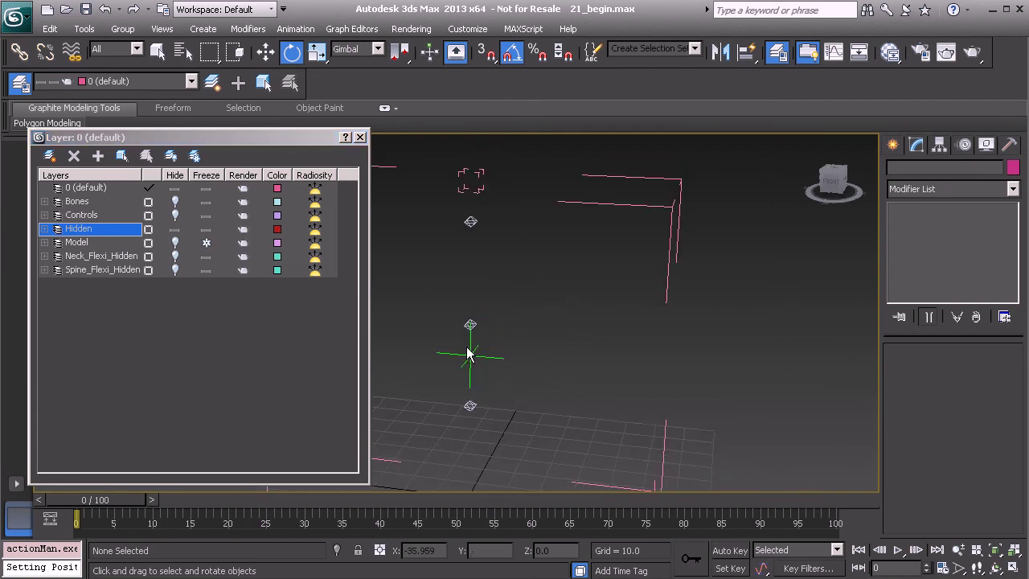
pyautogui.click(177, 235)
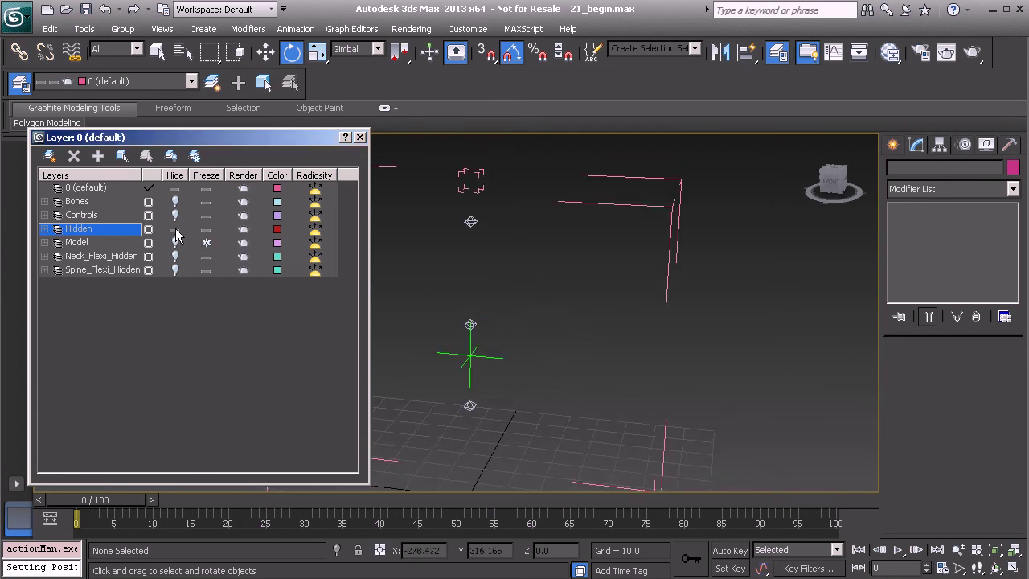
pyautogui.click(175, 216)
pyautogui.click(179, 202)
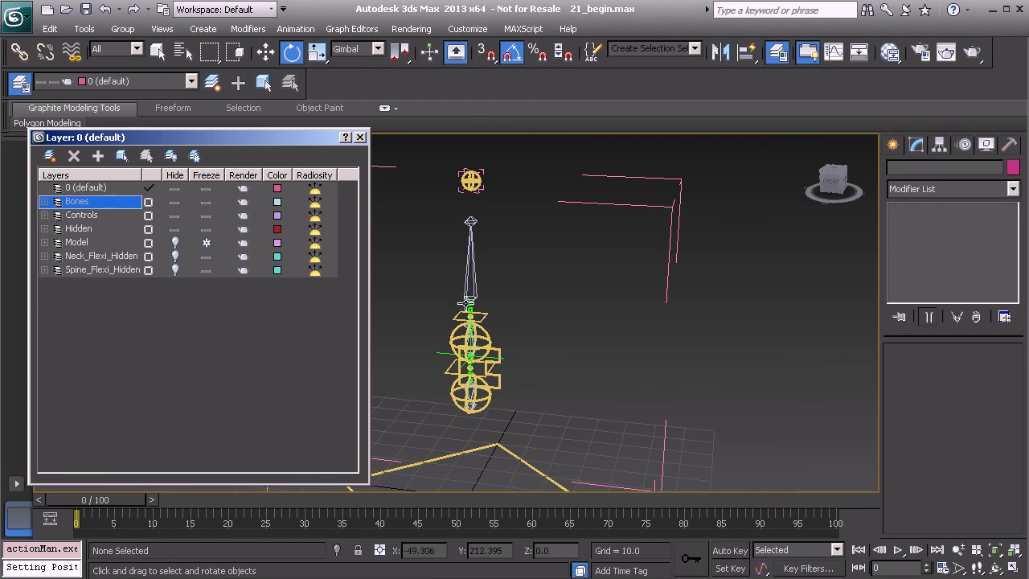
pyautogui.keyDown('alt'); pyautogui.moveTo(494, 320); pyautogui.dragTo(473, 279, button='middle'); pyautogui.keyUp('alt')
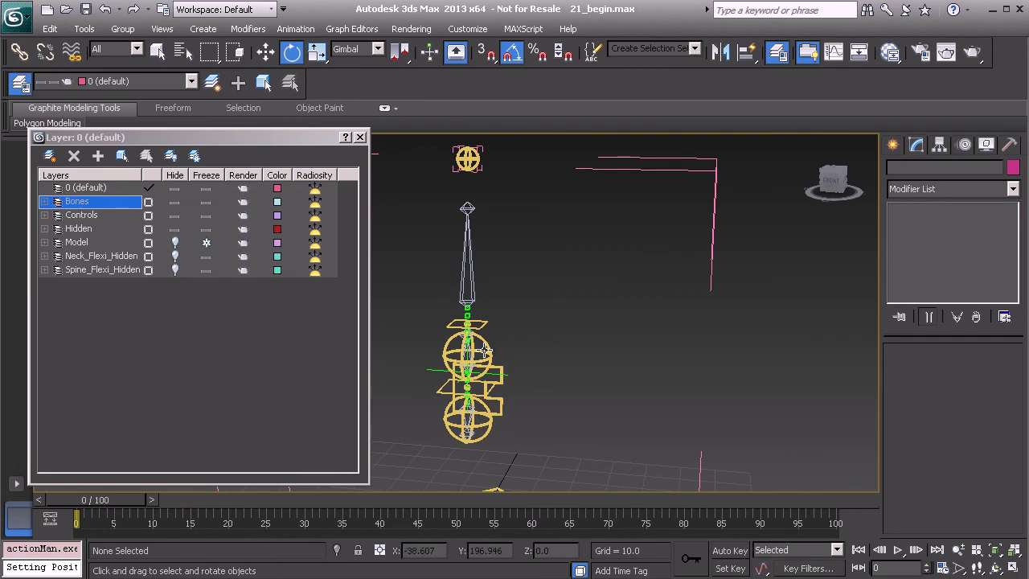
pyautogui.moveTo(516, 357); pyautogui.dragTo(462, 306, button='middle')
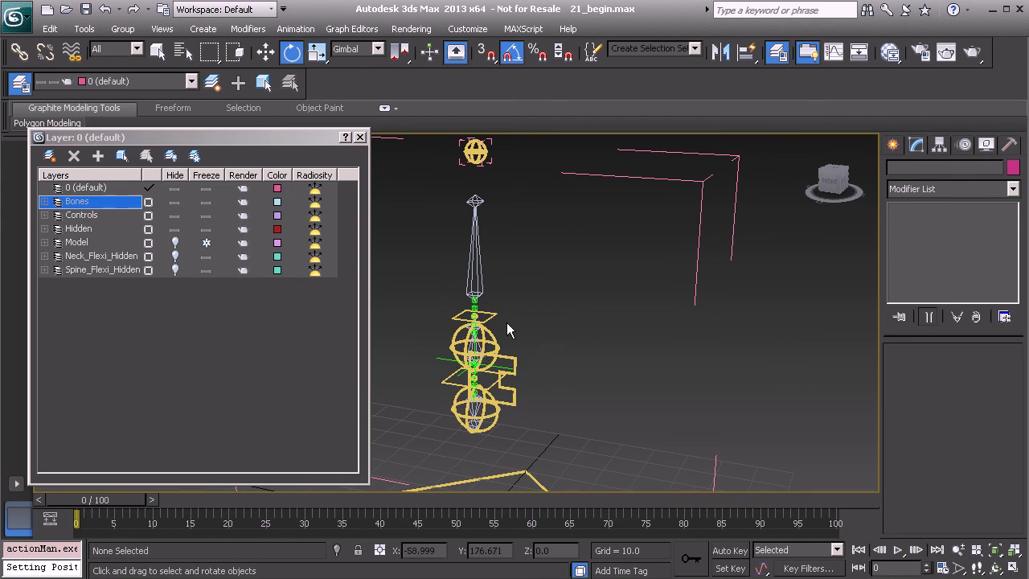
pyautogui.keyDown('alt'); pyautogui.moveTo(507, 322); pyautogui.dragTo(481, 328, button='middle'); pyautogui.keyUp('alt')
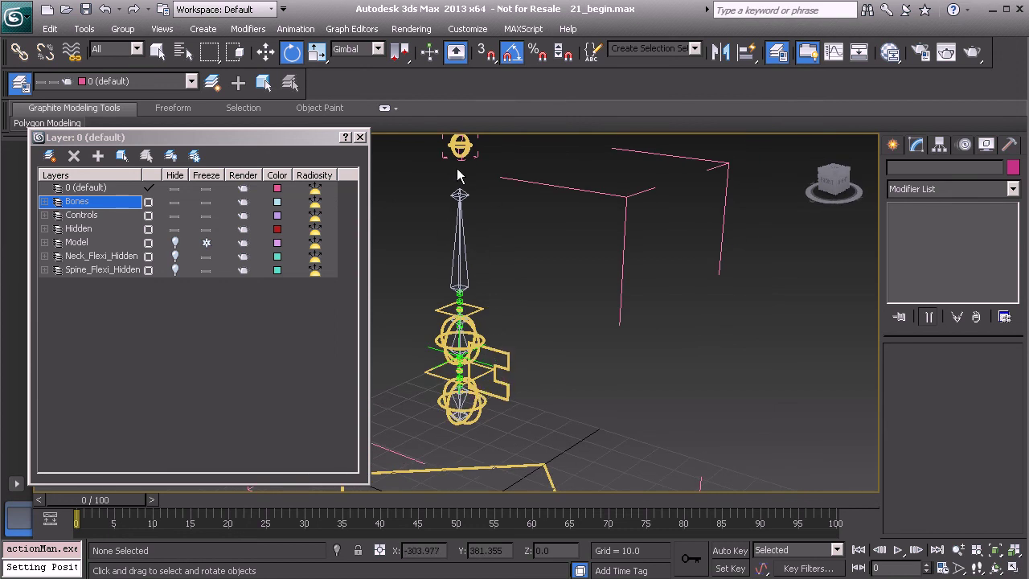
pyautogui.keyDown('alt'); pyautogui.moveTo(458, 176); pyautogui.dragTo(515, 296, button='middle'); pyautogui.keyUp('alt')
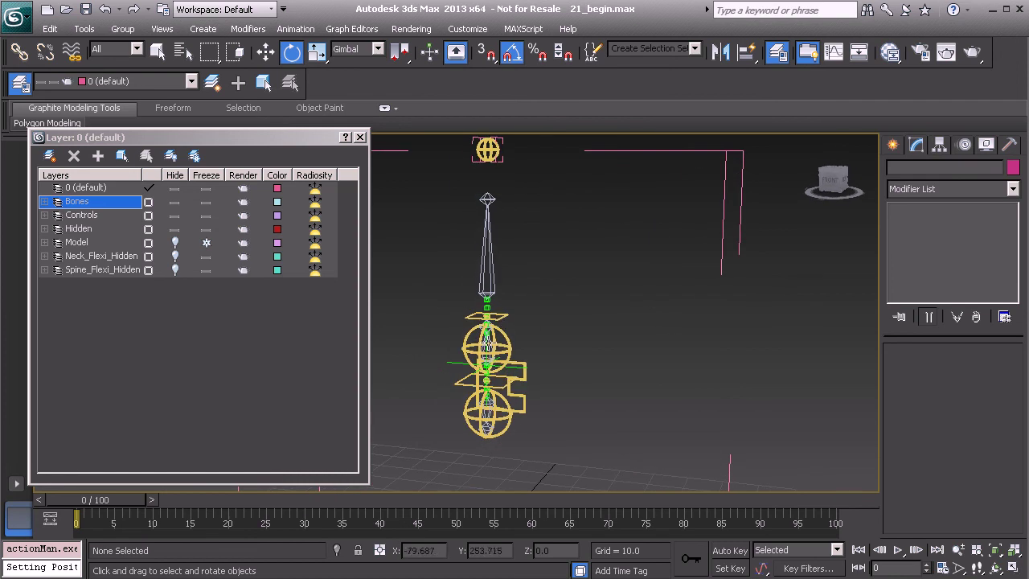